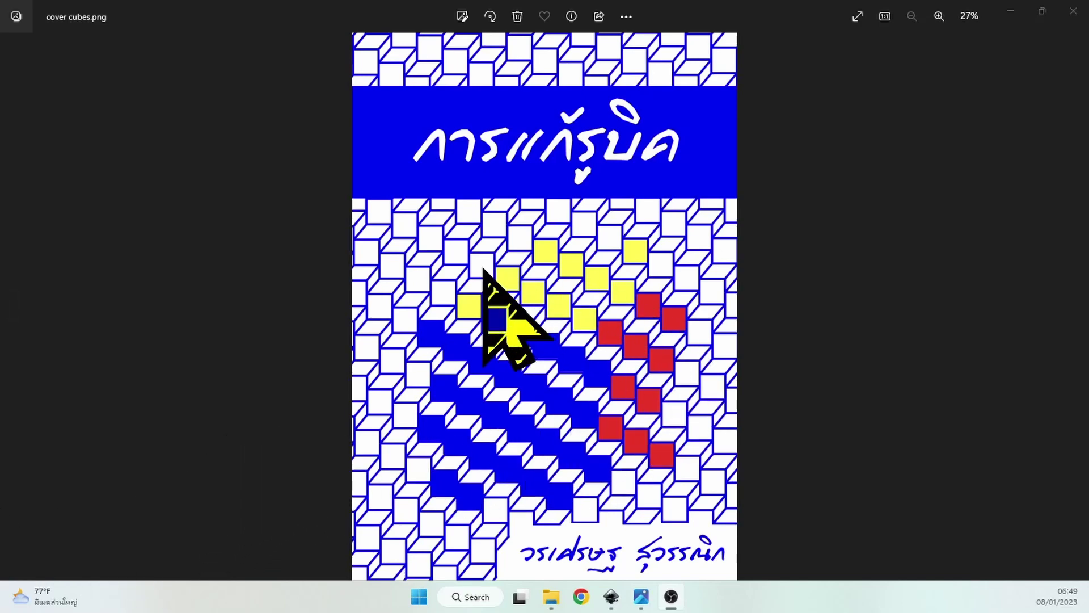
# Minimize the Photos window showing cover cubes.png to reveal the blank Inkscape page
pyautogui.click(1013, 13)
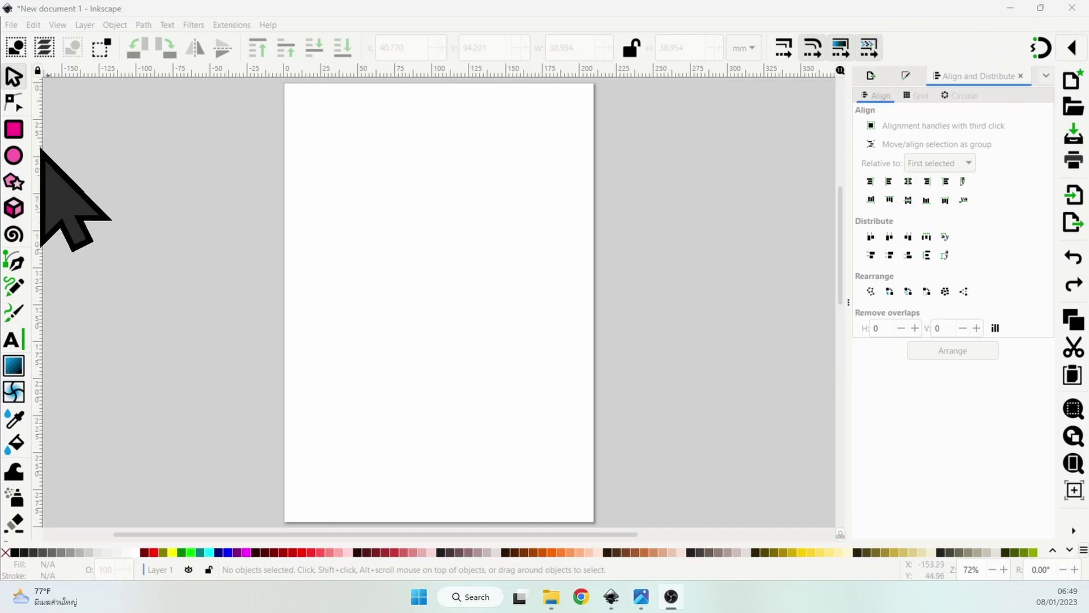
# Draw a 23.583 mm square near the page's top-left with the Rectangle tool
pyautogui.click(15, 132)
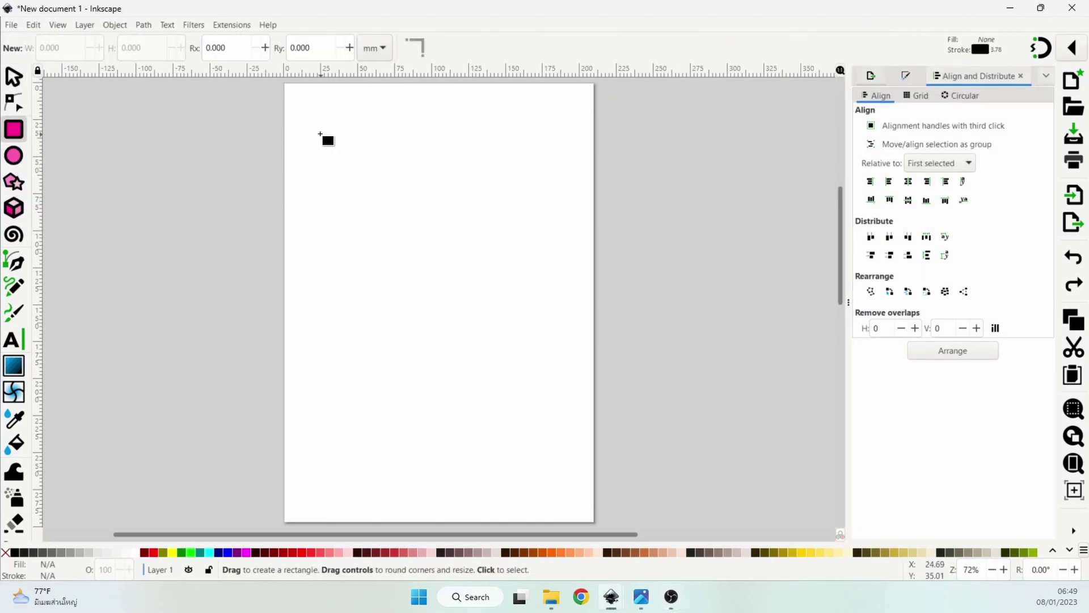
pyautogui.moveTo(318, 130); pyautogui.dragTo(372, 183)
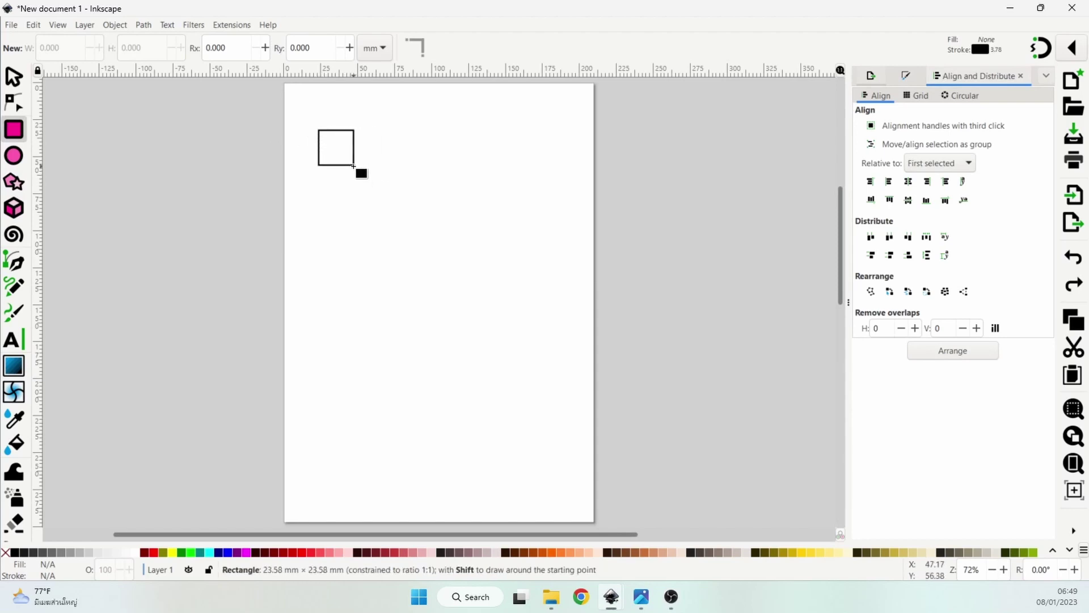
pyautogui.moveTo(372, 182); pyautogui.dragTo(353, 165)
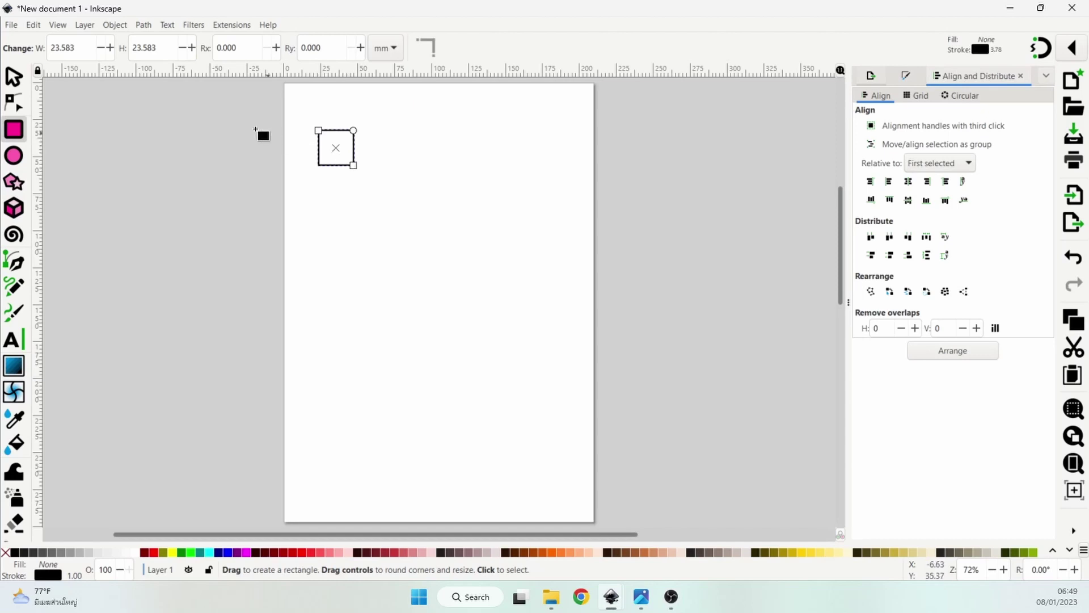
pyautogui.click(33, 25)
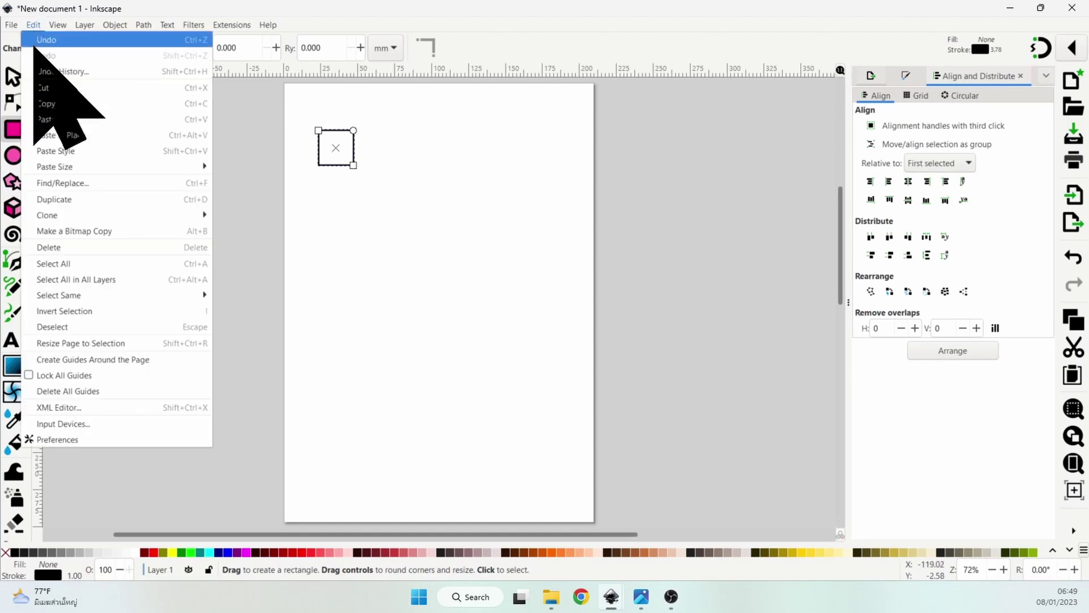
pyautogui.moveTo(47, 215)
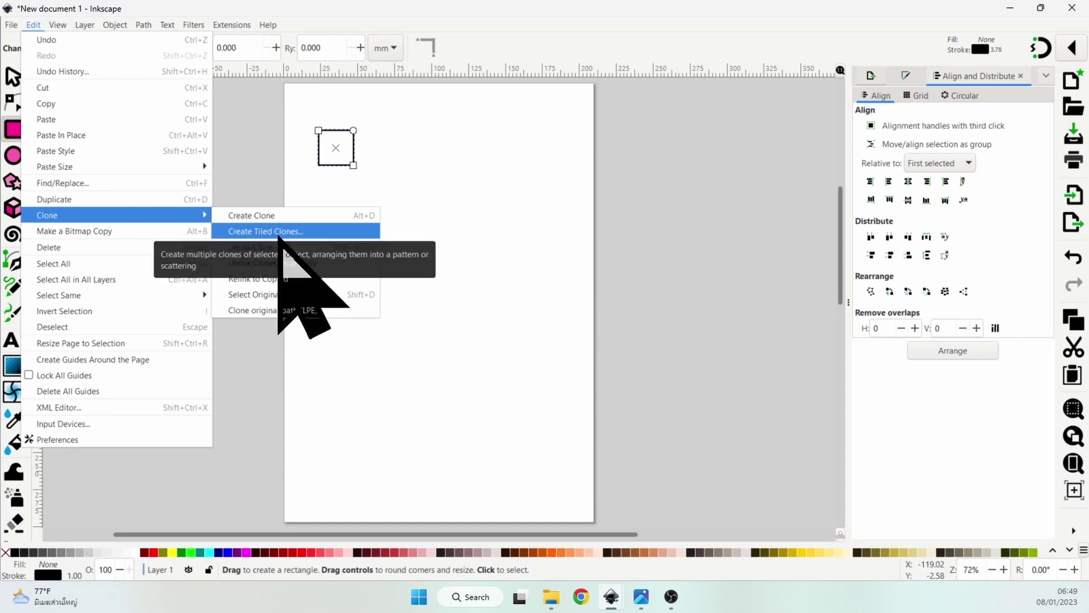
# In Create Tiled Clones, set Shift X −50% and Shift Y 60% per row
pyautogui.click(279, 235)
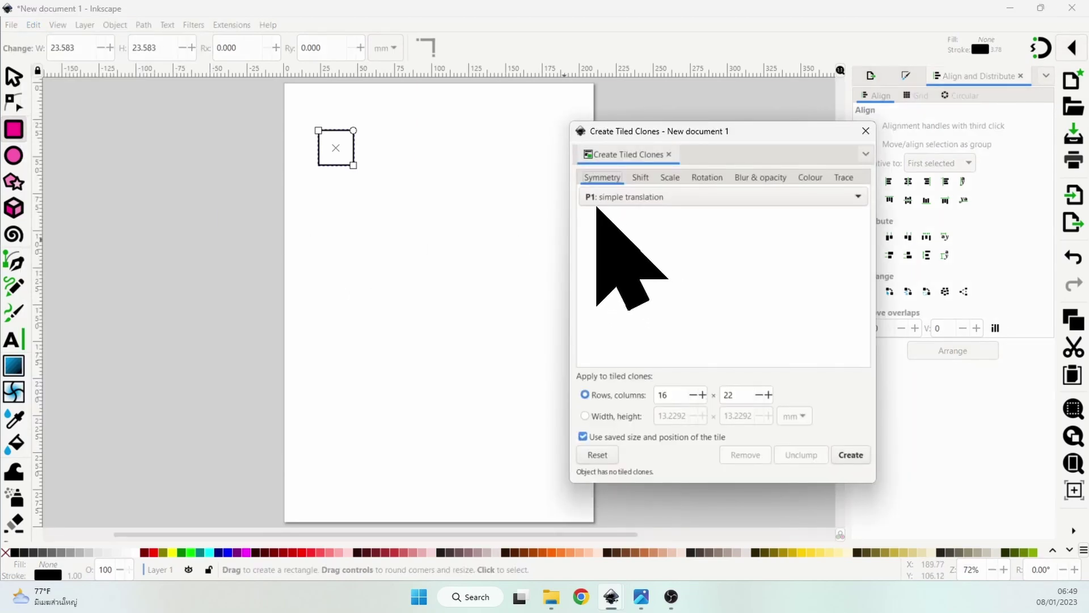
pyautogui.click(639, 177)
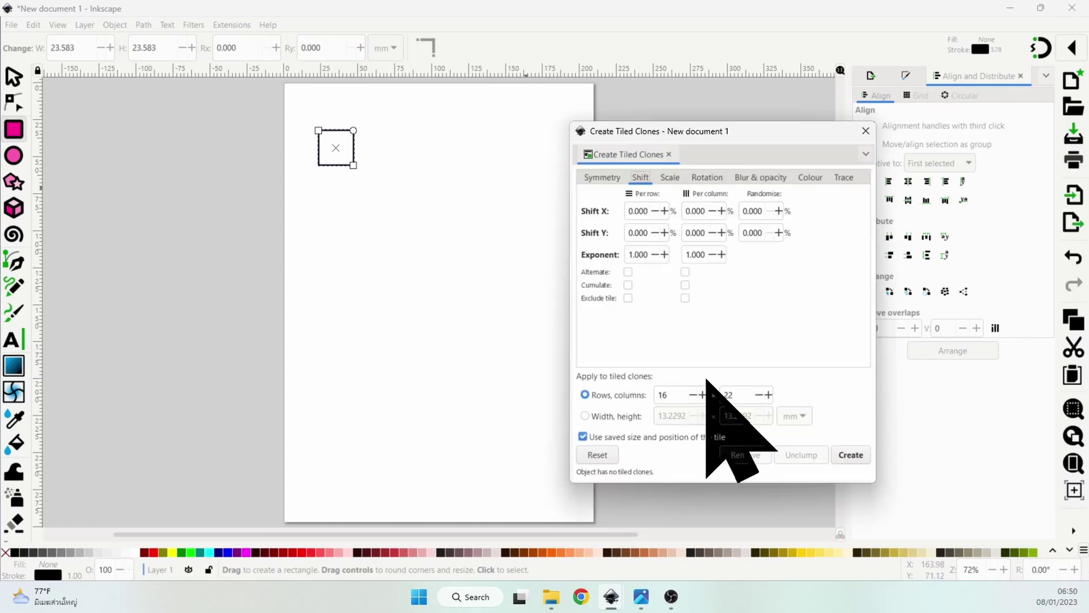
pyautogui.click(642, 214)
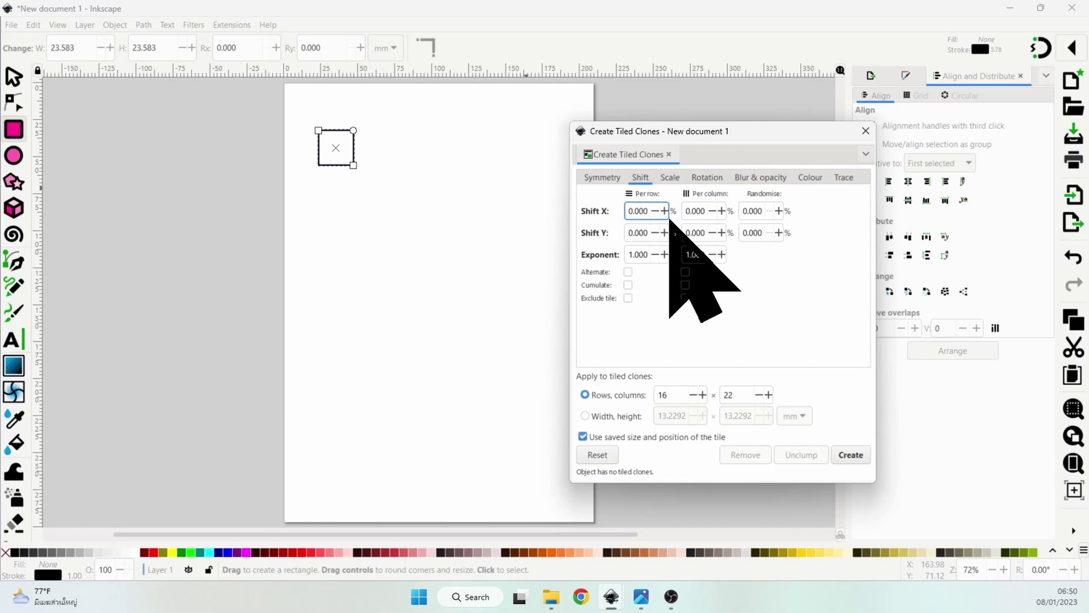
pyautogui.hotkey('ctrl', 'a')
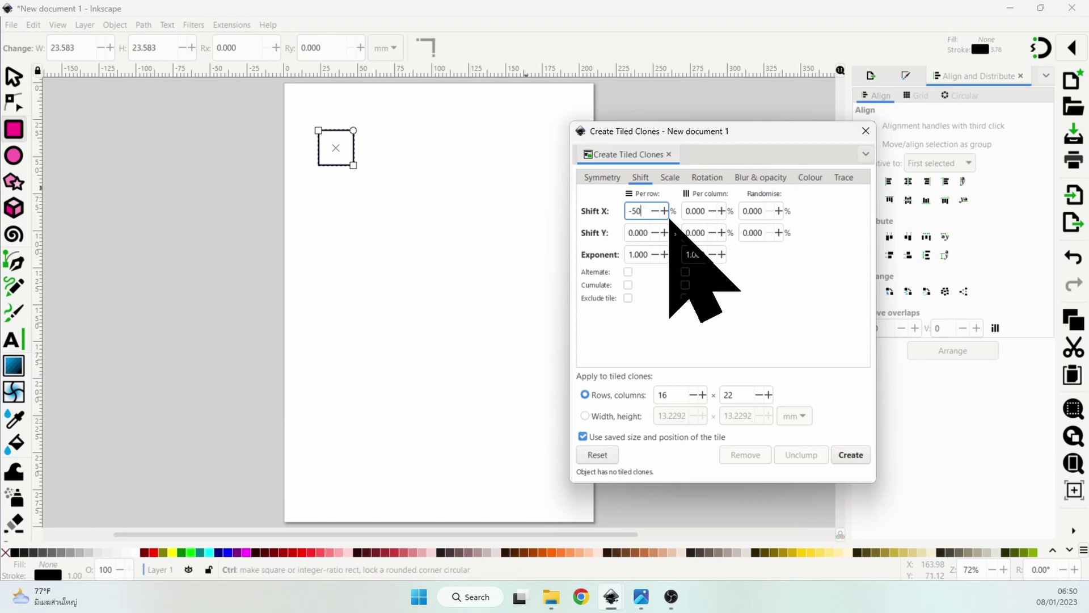
pyautogui.press('Tab')
pyautogui.press('Tab')
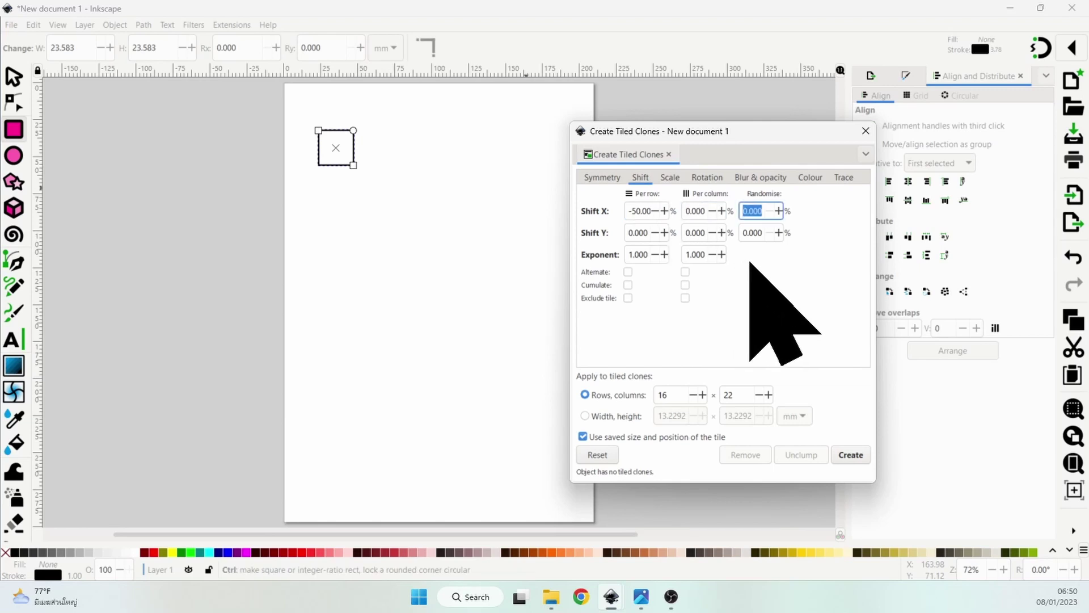
pyautogui.press('Tab')
pyautogui.write('60')
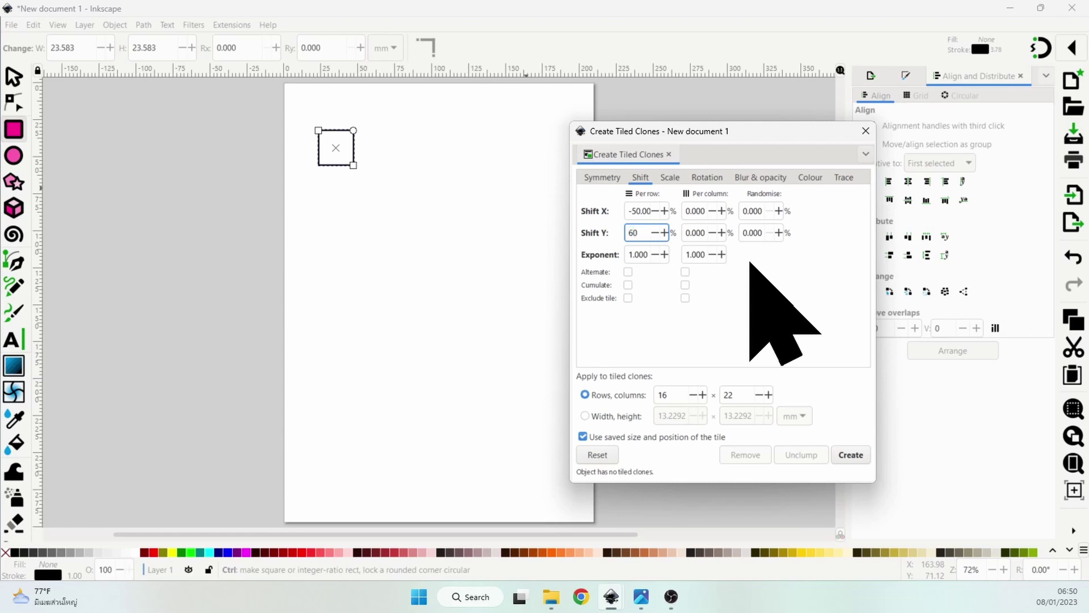
pyautogui.press('Tab')
pyautogui.write('50')
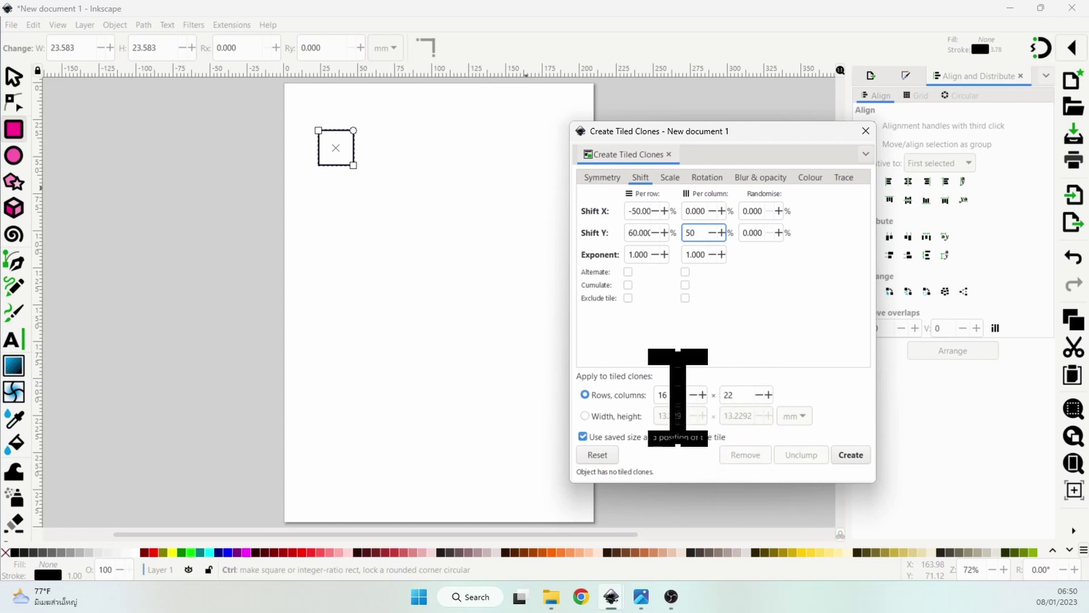
# Set 2 rows by 2 columns and create the staggered clones of the square
pyautogui.doubleClick(672, 395)
pyautogui.write('2')
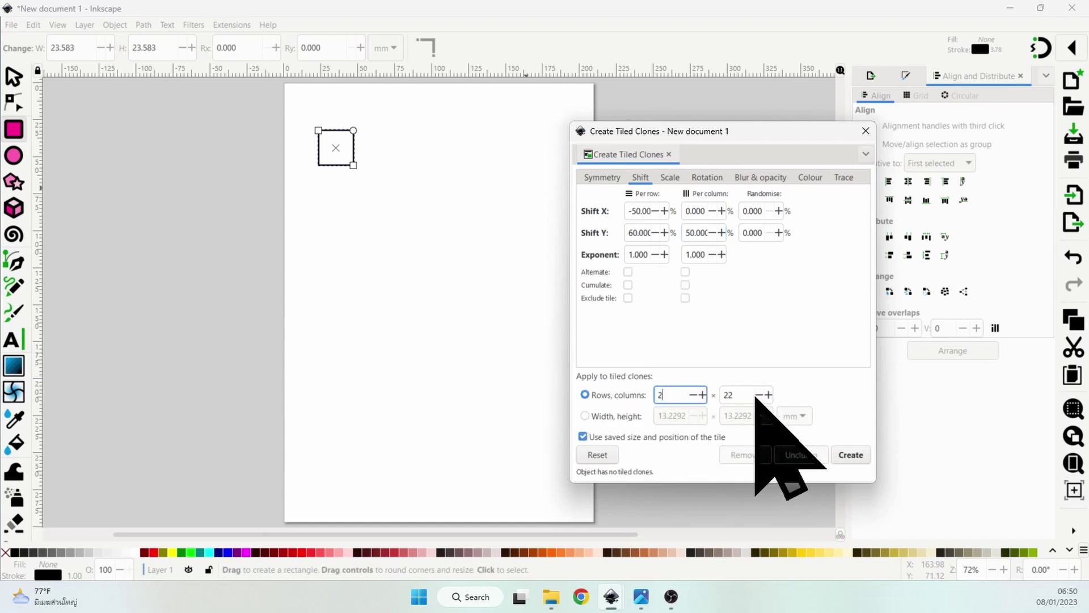
pyautogui.doubleClick(736, 395)
pyautogui.write('2')
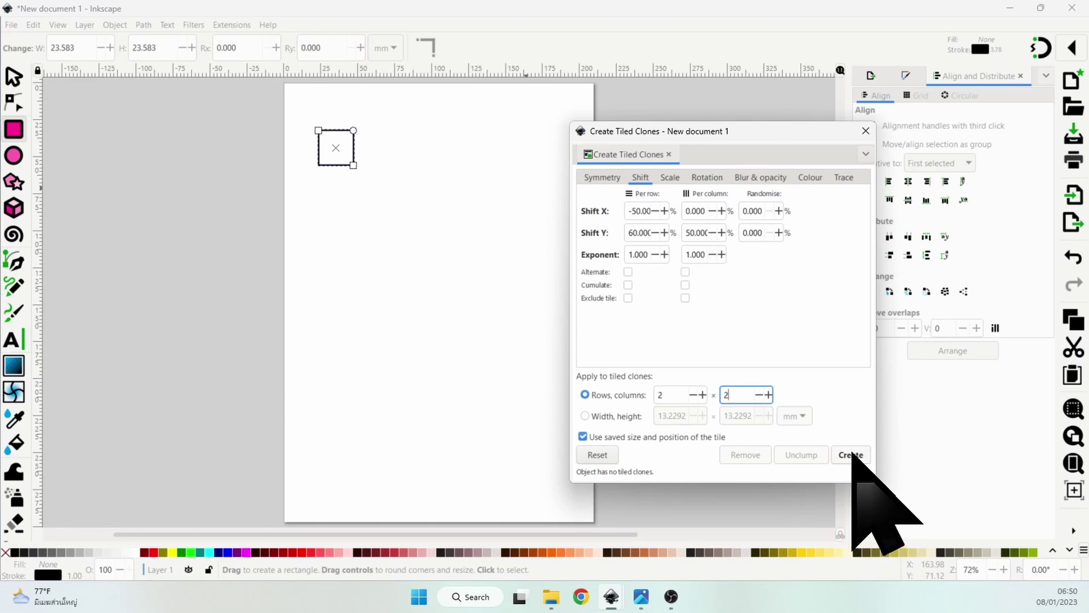
pyautogui.click(851, 454)
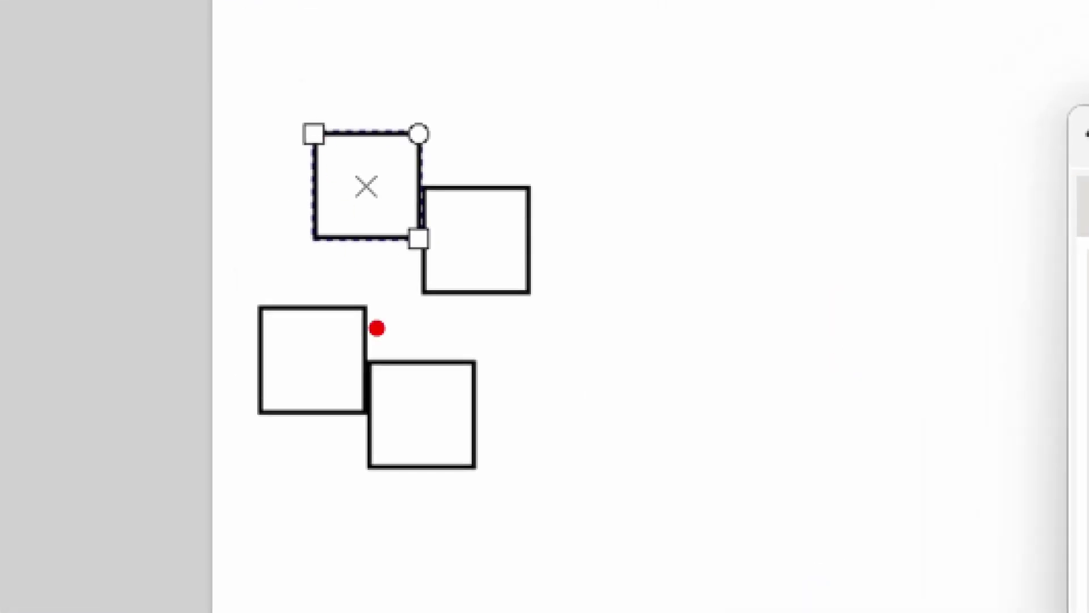
# Remove the four tiled clones, leaving only the original square
pyautogui.moveTo(406, 421); pyautogui.dragTo(423, 414)
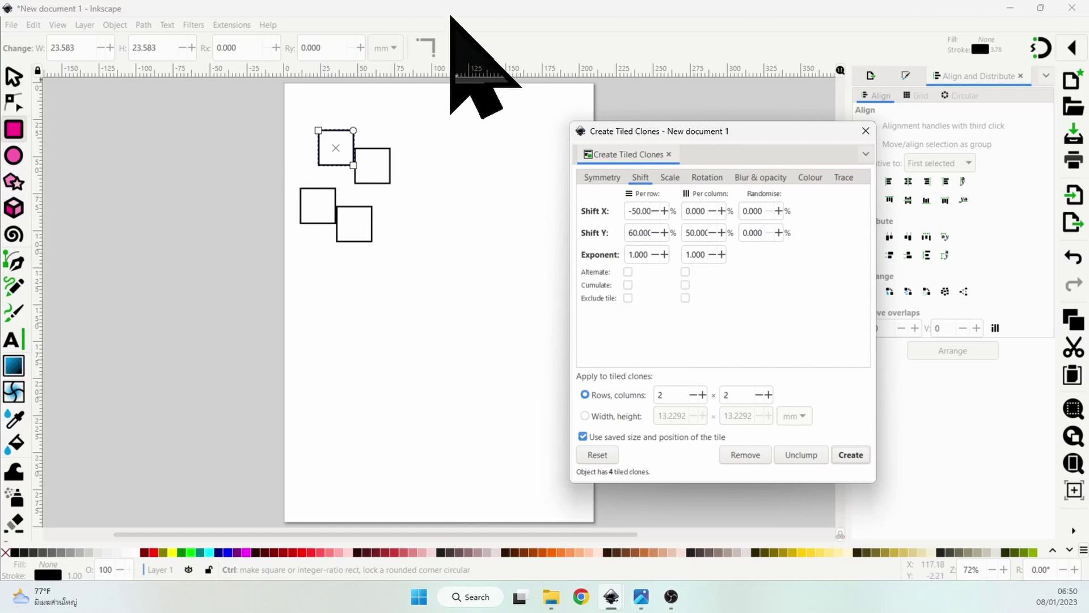
pyautogui.click(451, 17)
pyautogui.hotkey('ctrl', 'z')
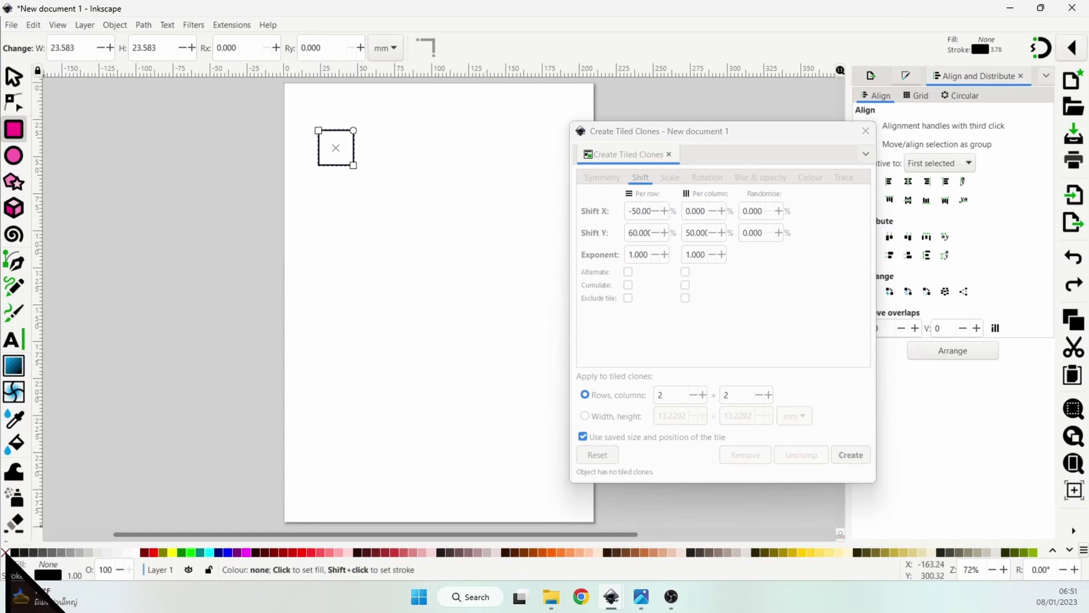
# Regenerate the four staggered 2×2 clones of the square and give them a black outline
pyautogui.keyDown('shift'); pyautogui.click(6, 552); pyautogui.keyUp('shift')
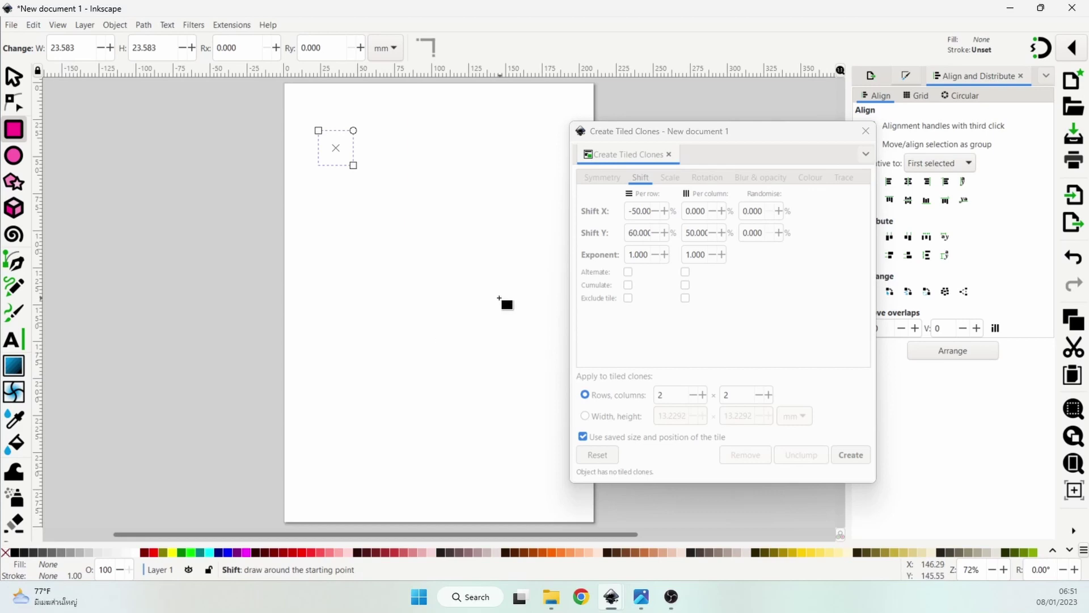
pyautogui.click(851, 453)
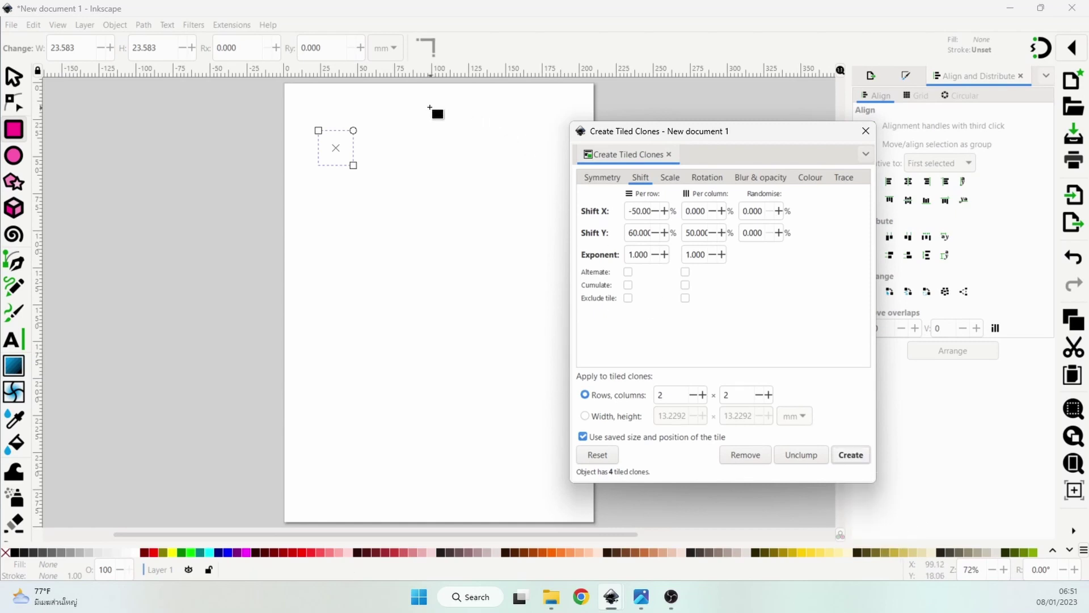
pyautogui.click(428, 31)
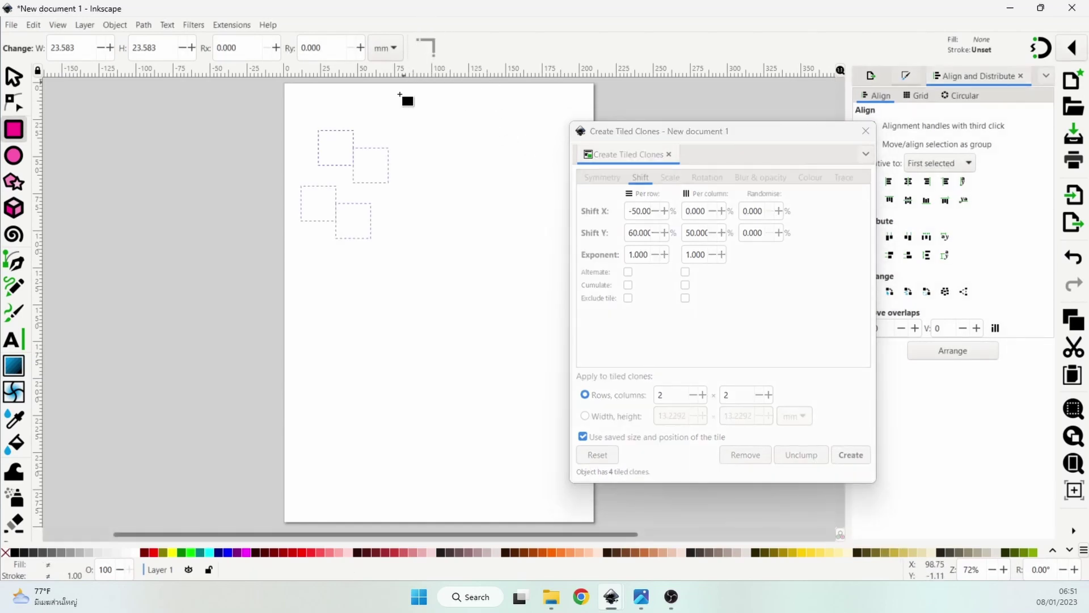
pyautogui.keyDown('shift'); pyautogui.click(15, 553); pyautogui.keyUp('shift')
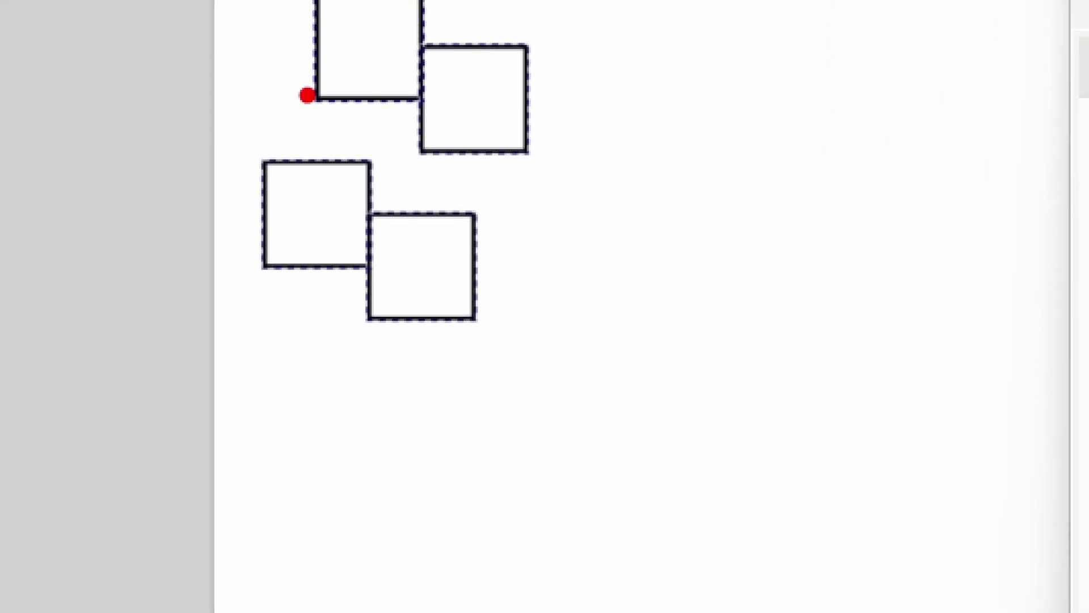
pyautogui.moveTo(321, 93); pyautogui.dragTo(261, 156)
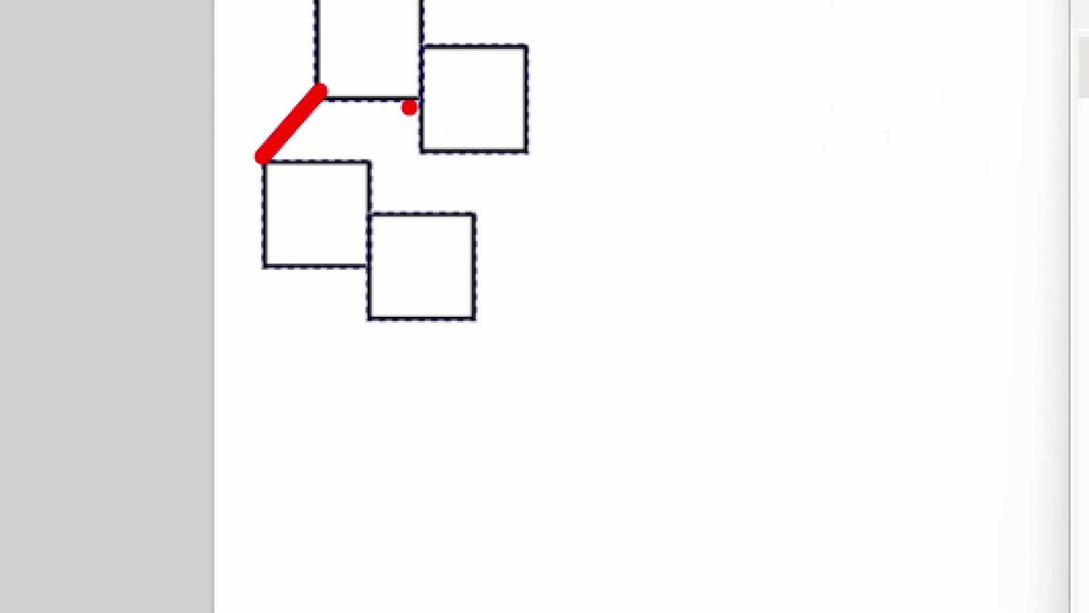
pyautogui.moveTo(413, 101)
pyautogui.mouseDown()
pyautogui.moveTo(400, 149)
pyautogui.moveTo(375, 169)
pyautogui.mouseUp()
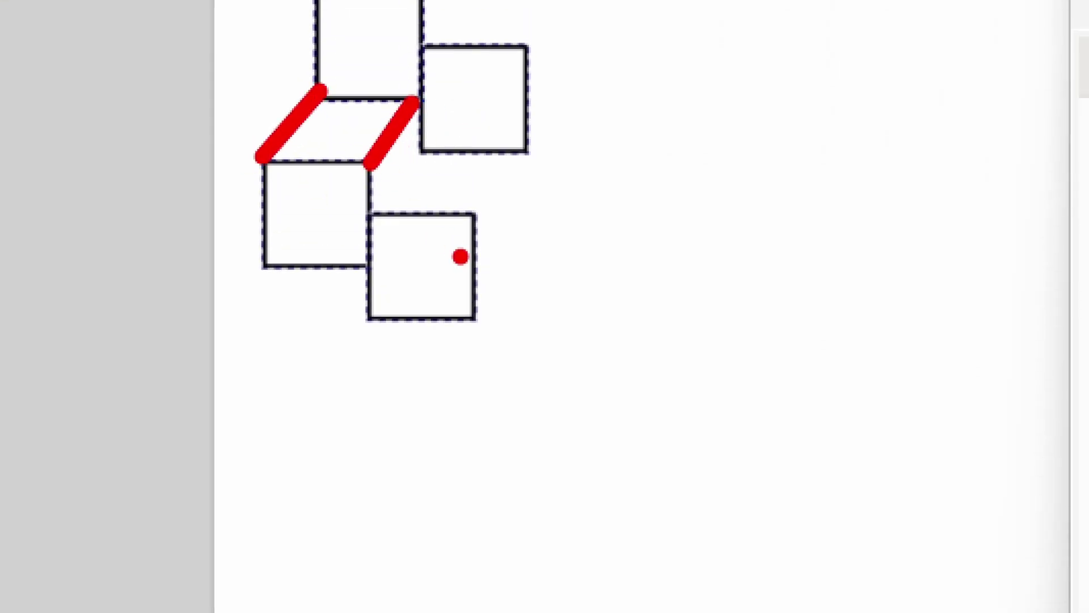
pyautogui.hotkey('ctrl', 'z')
pyautogui.hotkey('ctrl', 'z')
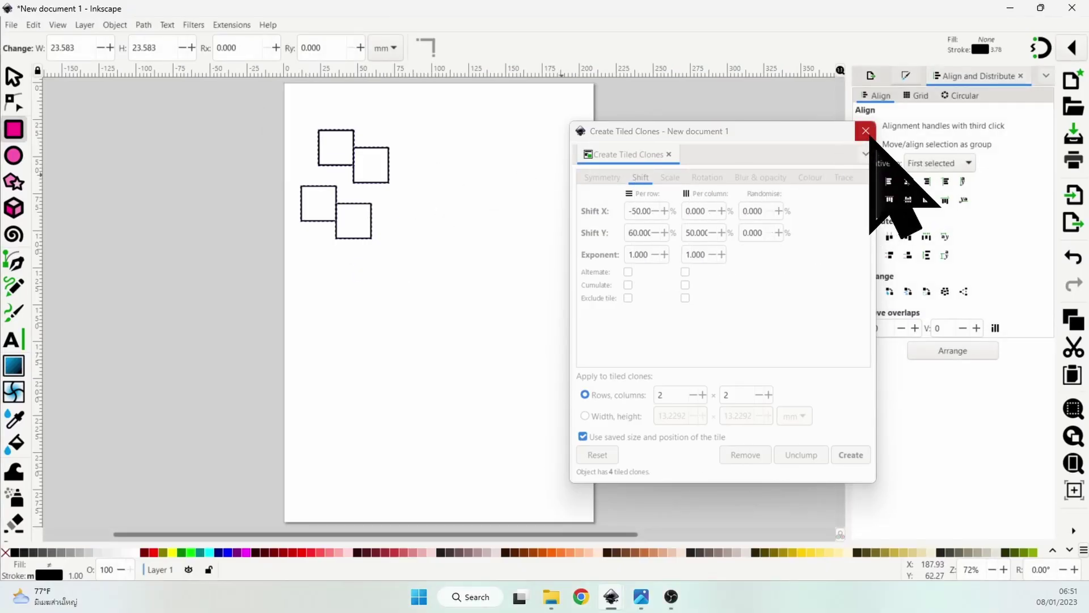
# With corner snapping on, draw two diagonal lines from the left square's top corners to the top square
pyautogui.click(865, 131)
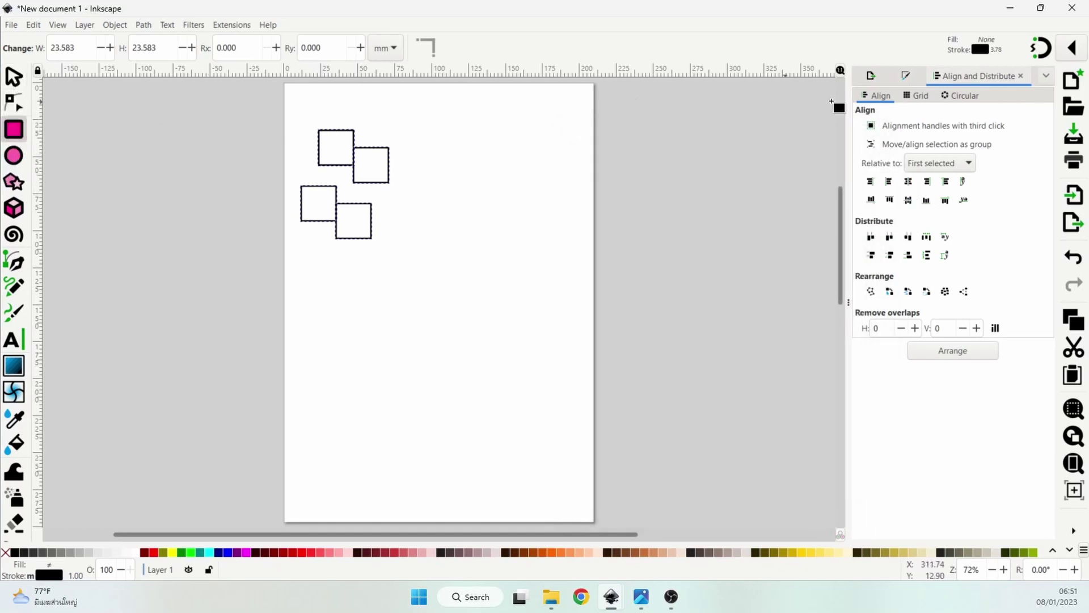
pyautogui.click(1040, 48)
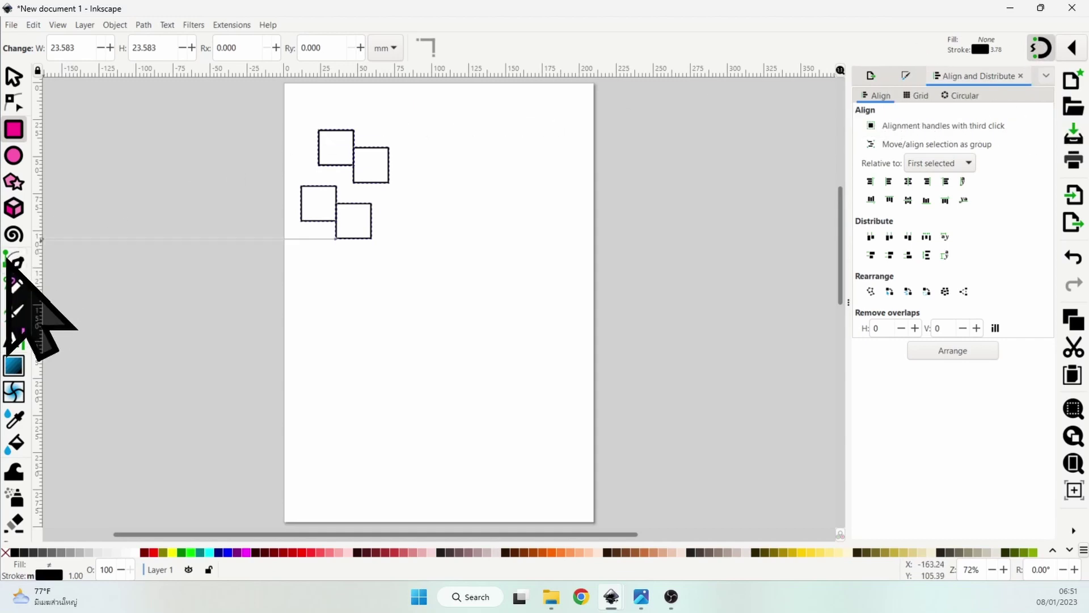
pyautogui.click(12, 261)
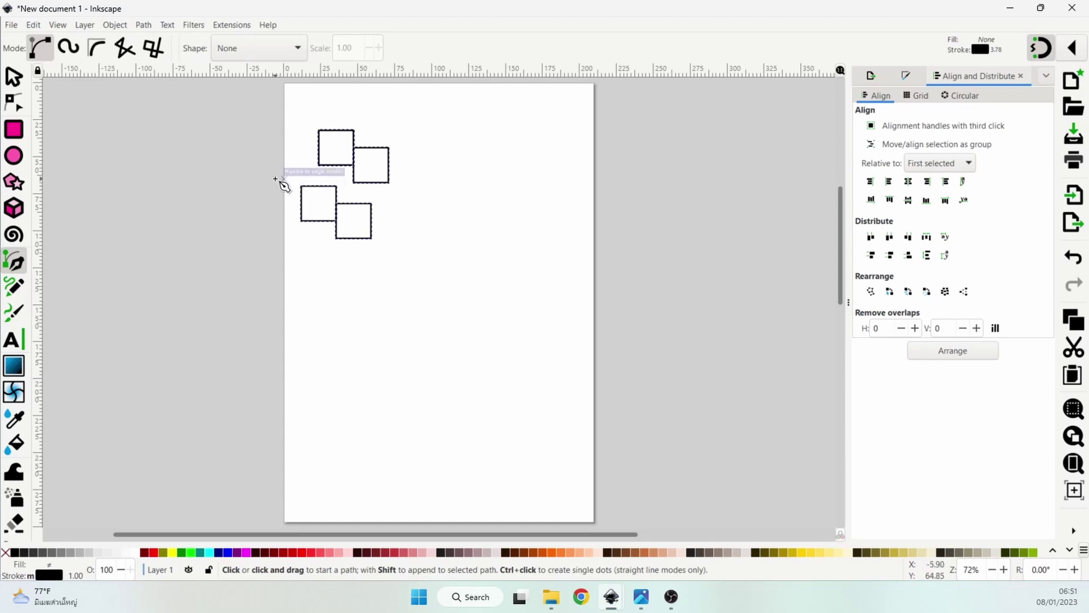
pyautogui.keyDown('ctrl'); pyautogui.scroll(2, 278, 180); pyautogui.keyUp('ctrl')
pyautogui.keyDown('ctrl'); pyautogui.scroll(3, 290, 183); pyautogui.keyUp('ctrl')
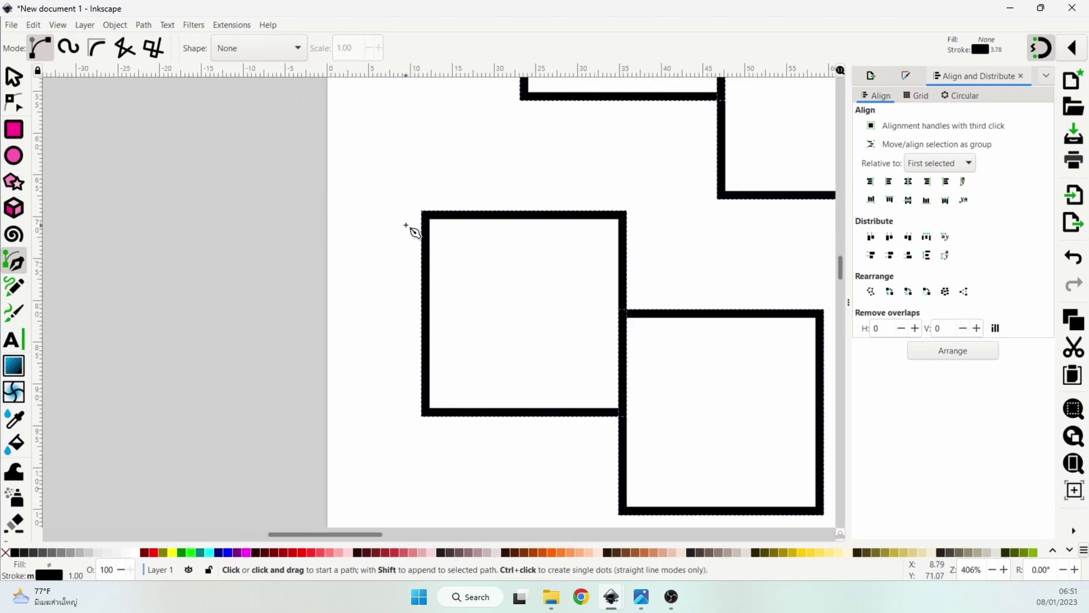
pyautogui.click(426, 216)
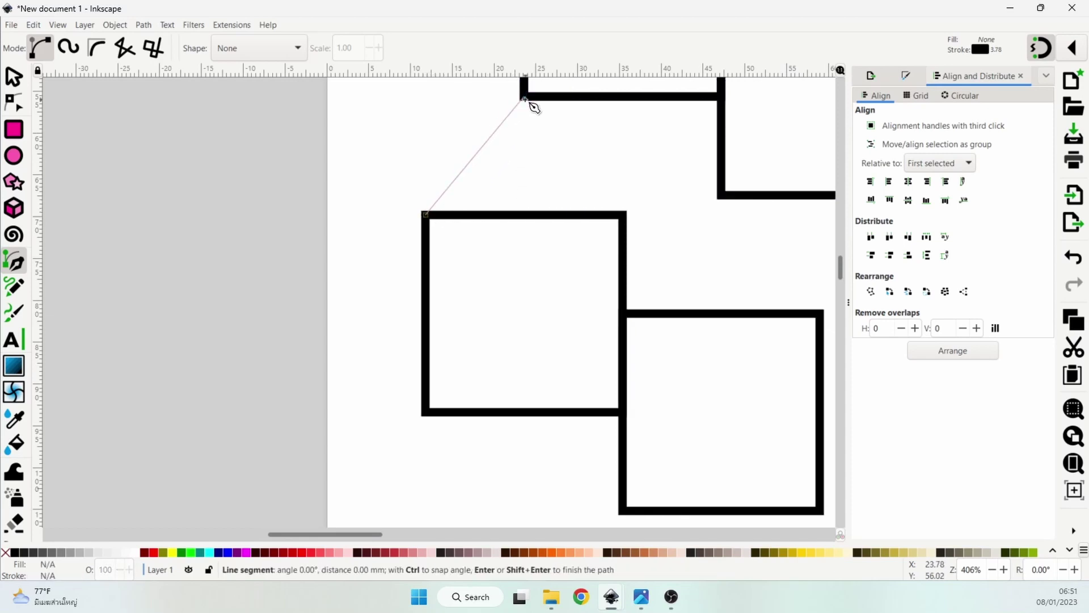
pyautogui.doubleClick(524, 100)
pyautogui.click(621, 216)
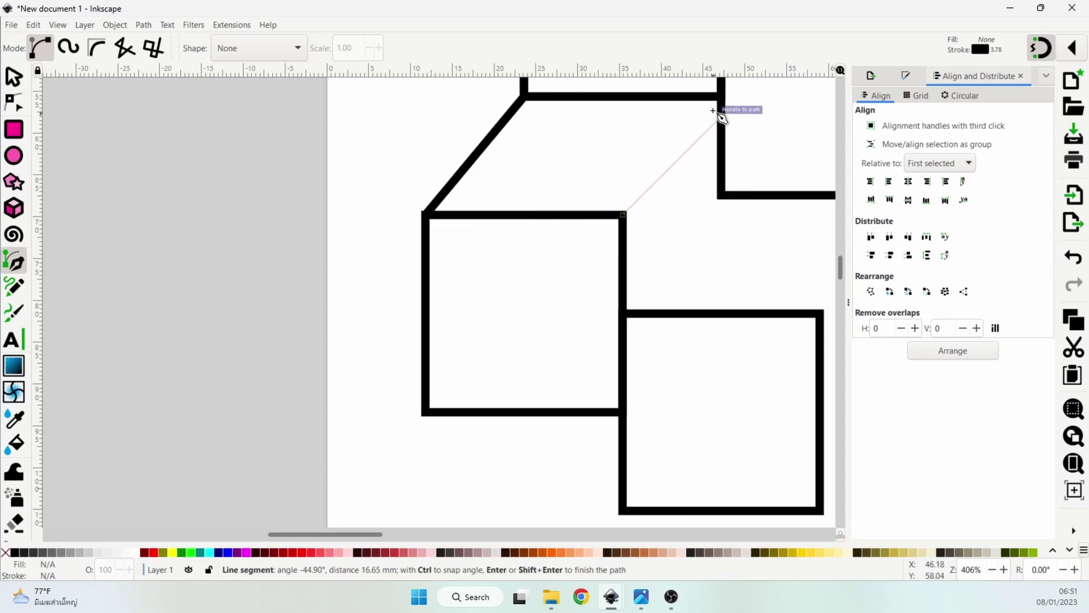
pyautogui.doubleClick(717, 99)
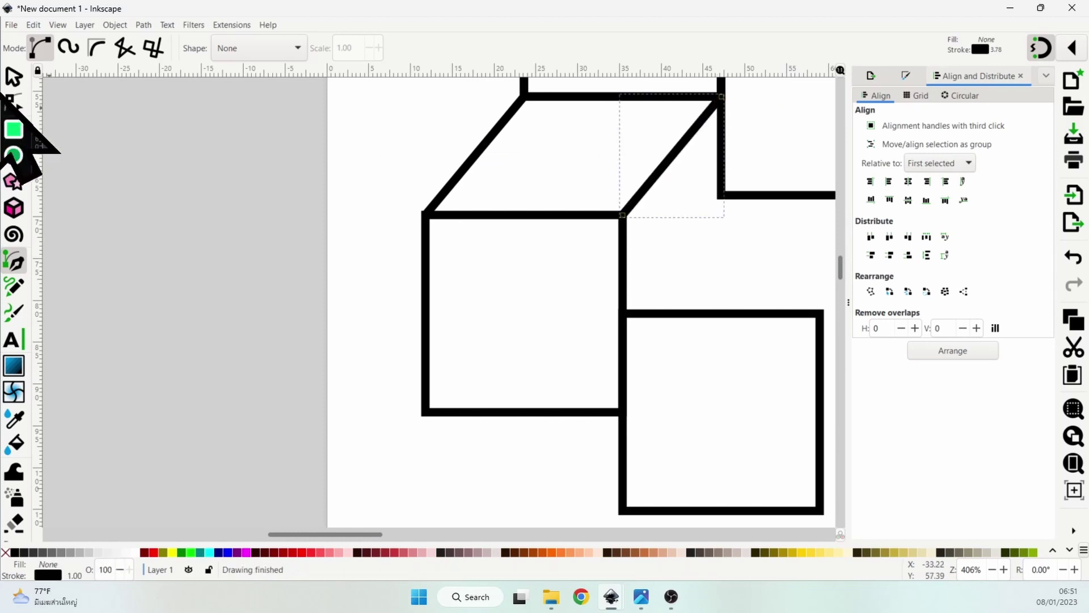
# Delete the lower-right and right-hand square clones
pyautogui.click(14, 76)
pyautogui.scroll(-2, 483, 253)
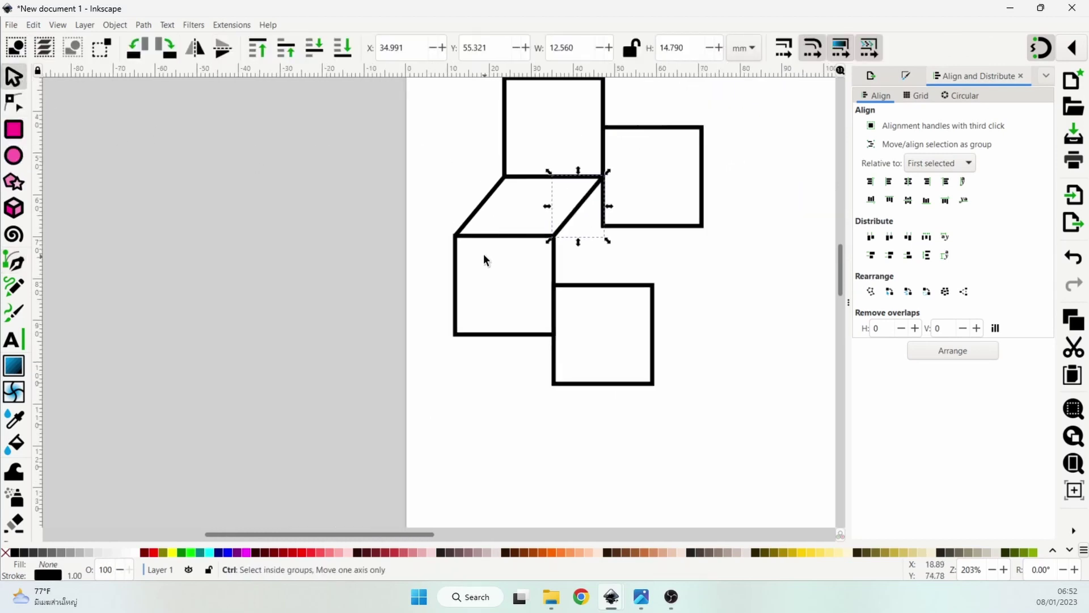
pyautogui.click(595, 290)
pyautogui.press('Delete')
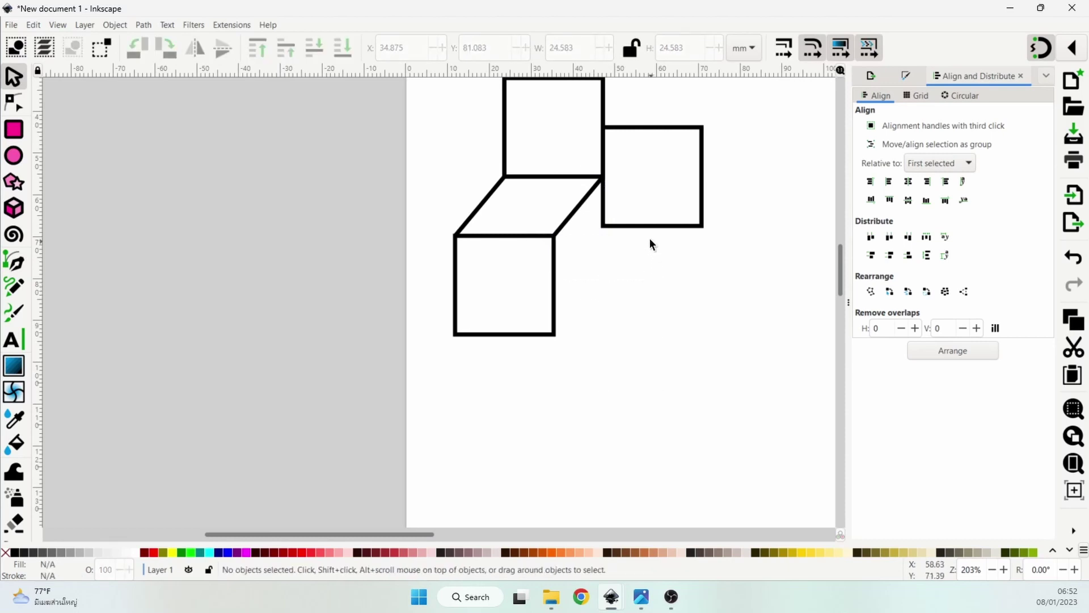
pyautogui.click(653, 227)
pyautogui.press('Delete')
# Delete the top square, group the front square with both diagonal lines, and move the group up
pyautogui.click(604, 161)
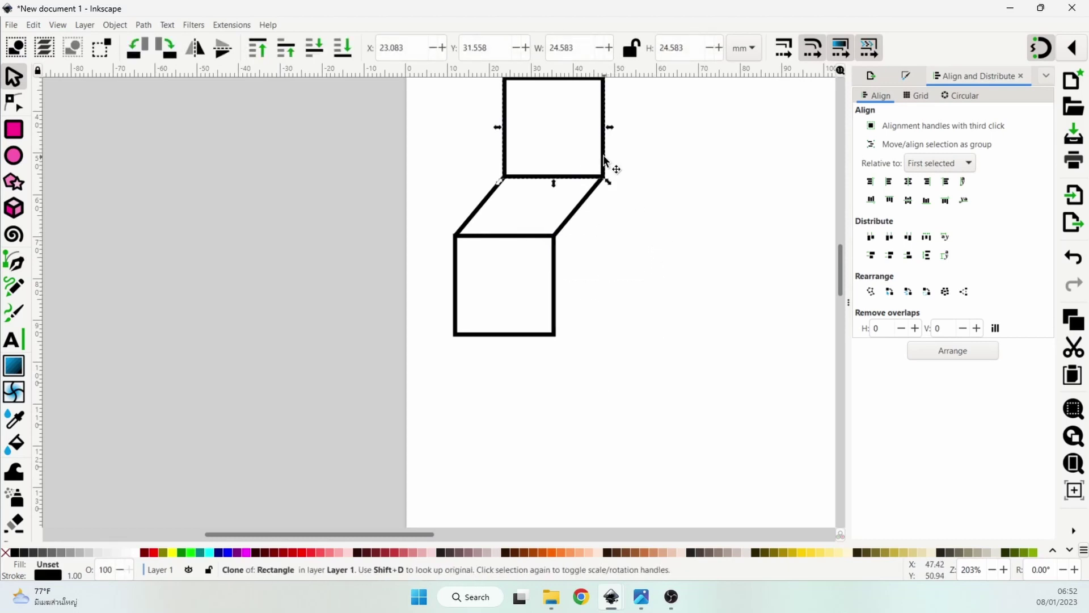
pyautogui.click(604, 161)
pyautogui.press('Delete')
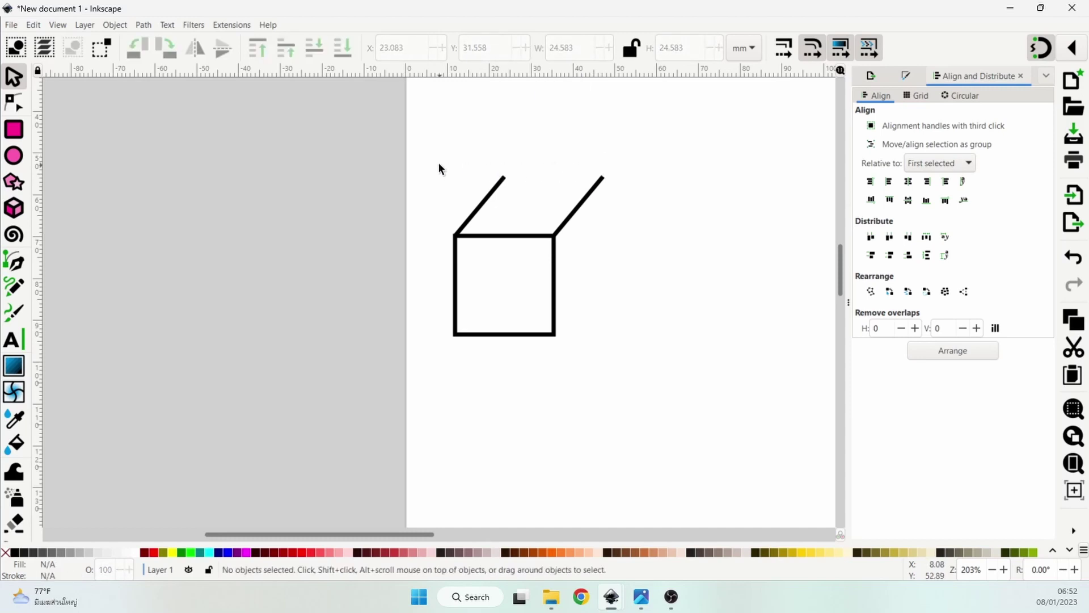
pyautogui.moveTo(430, 164); pyautogui.dragTo(656, 369)
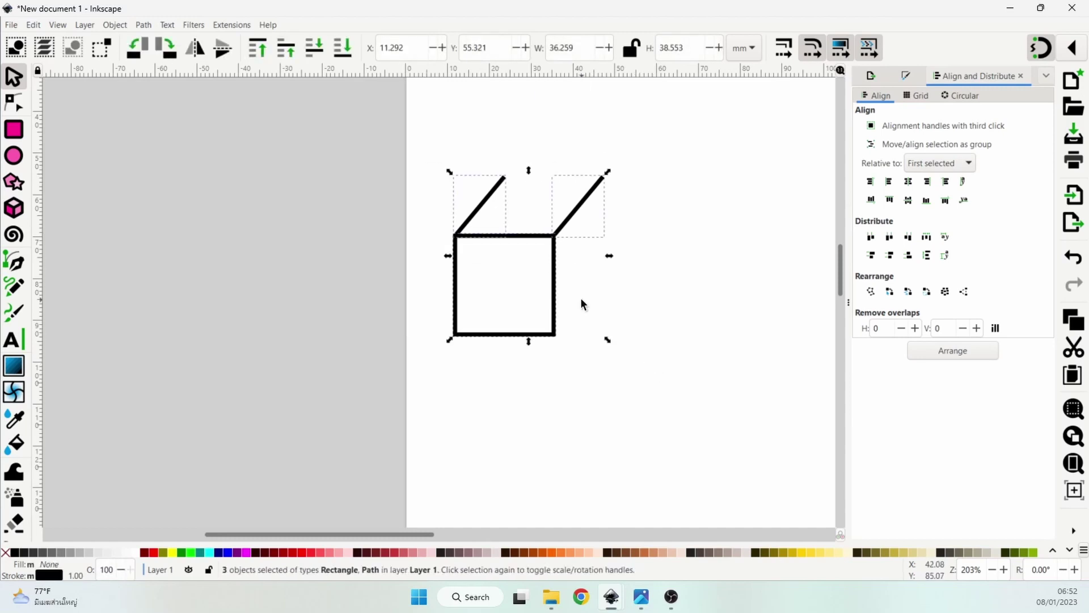
pyautogui.rightClick(555, 291)
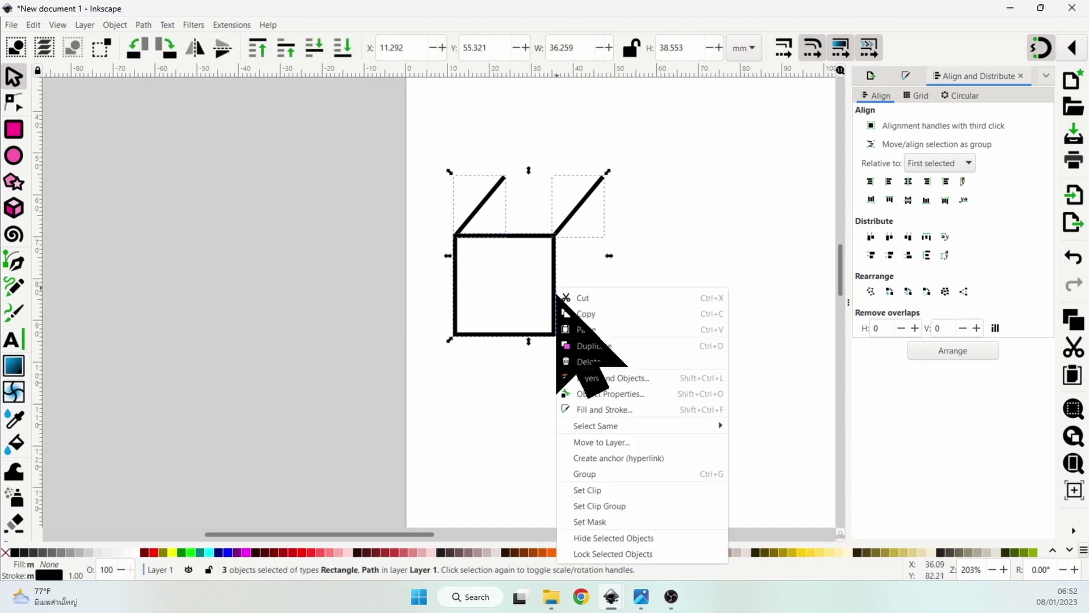
pyautogui.click(623, 473)
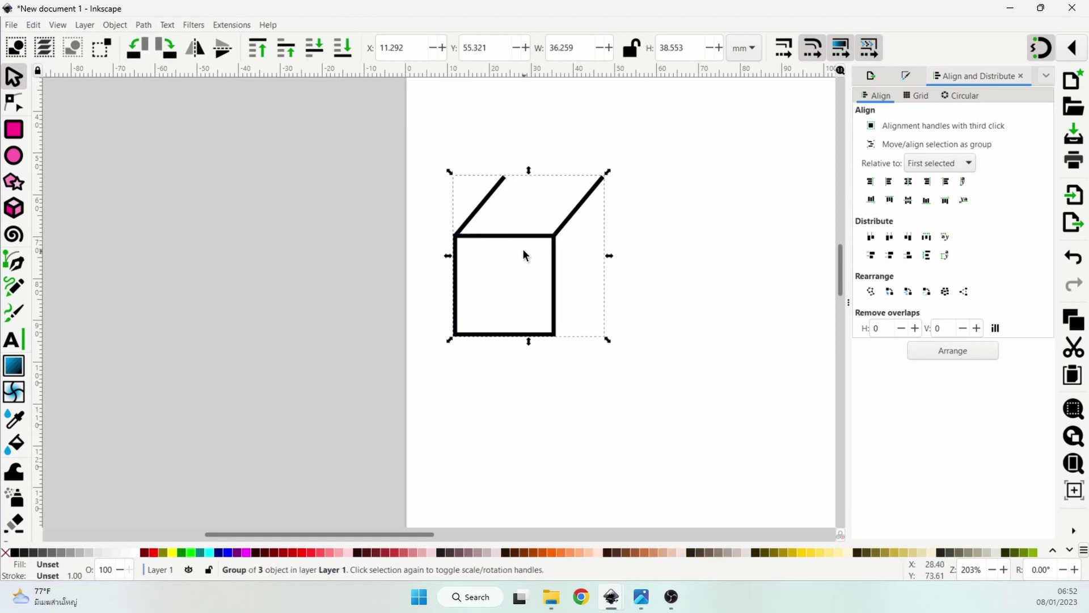
pyautogui.moveTo(517, 237); pyautogui.dragTo(505, 166)
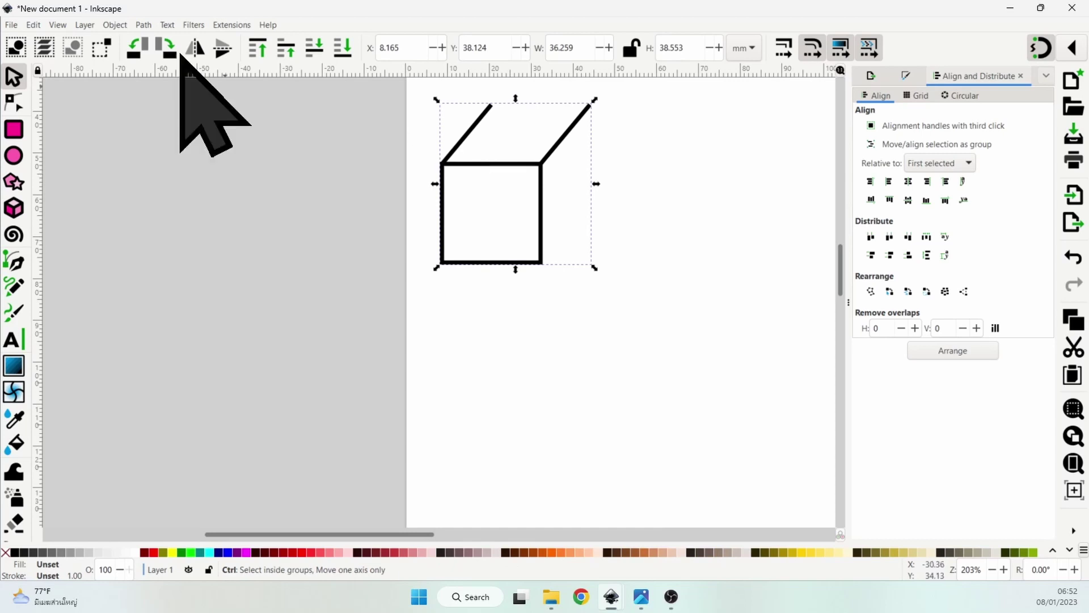
# Fit the whole page in view and move the cube group to the page's top-left corner
pyautogui.click(57, 25)
pyautogui.moveTo(71, 39)
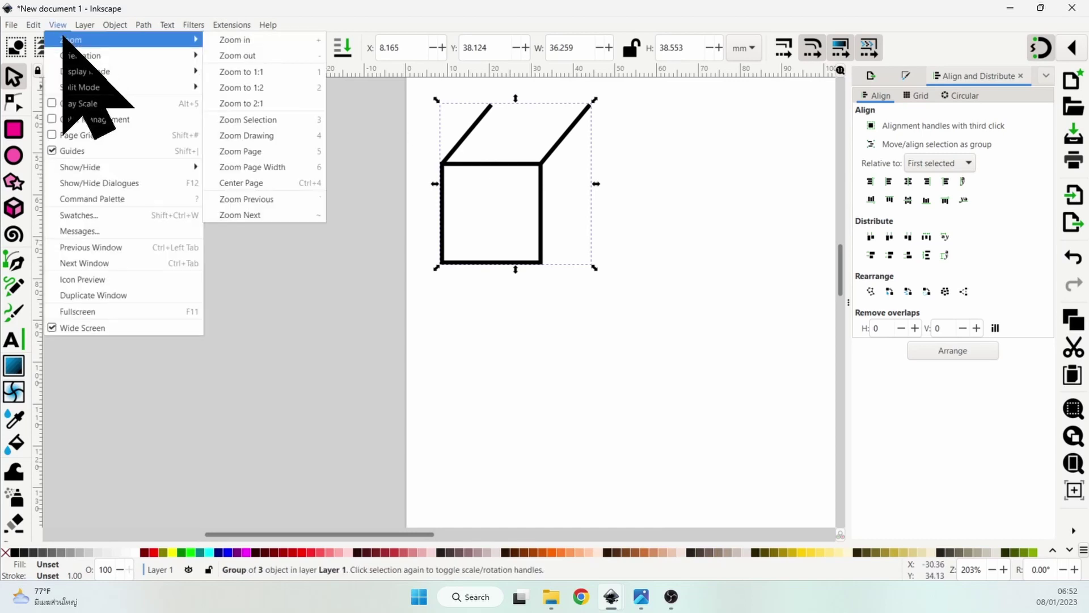
pyautogui.click(266, 151)
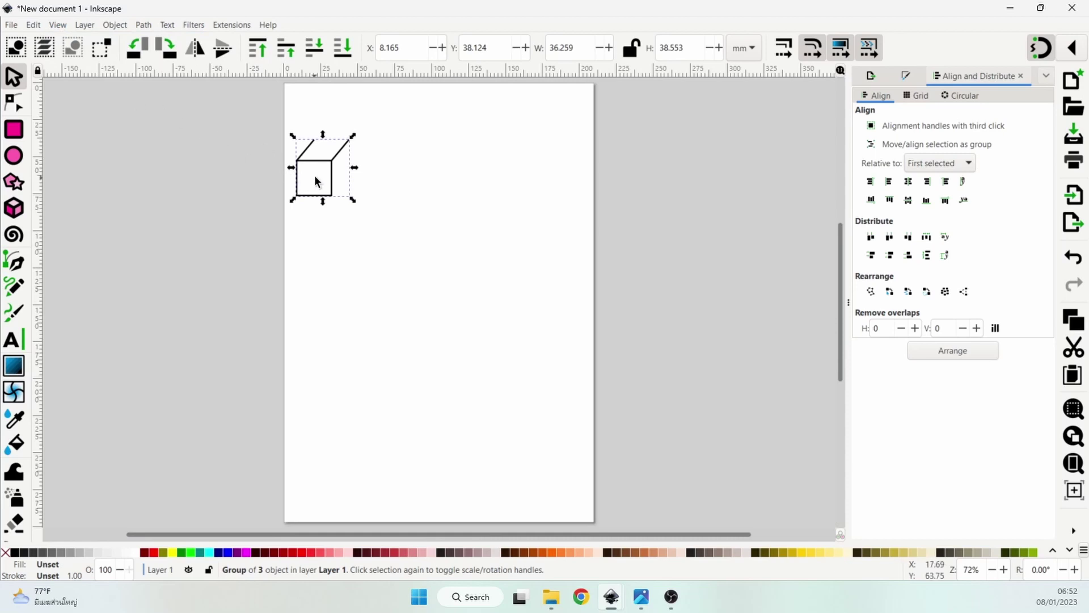
pyautogui.moveTo(321, 169); pyautogui.dragTo(334, 135)
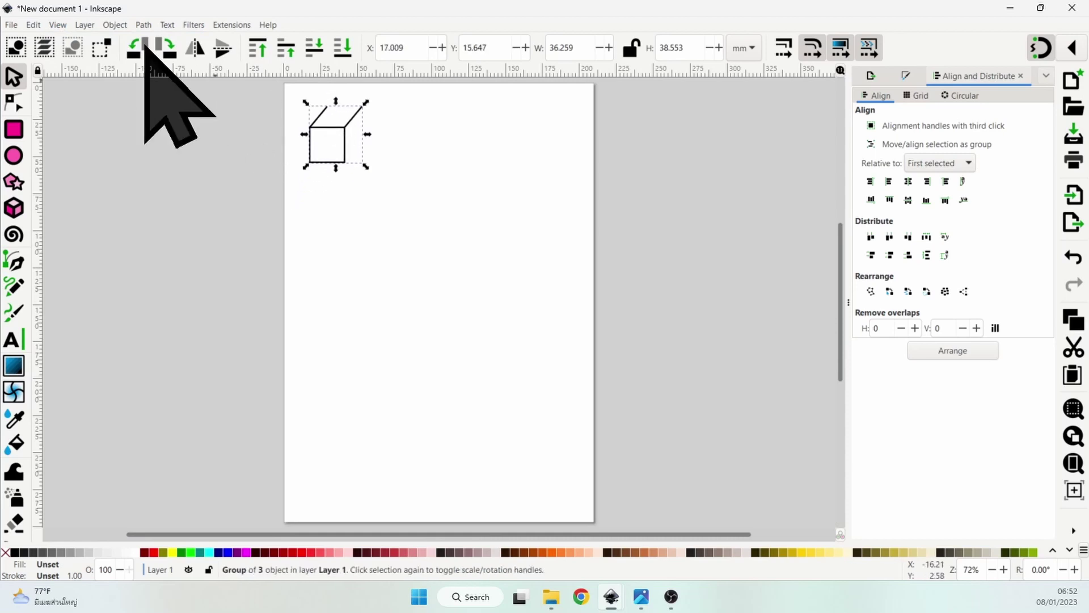
pyautogui.click(34, 25)
pyautogui.moveTo(73, 215)
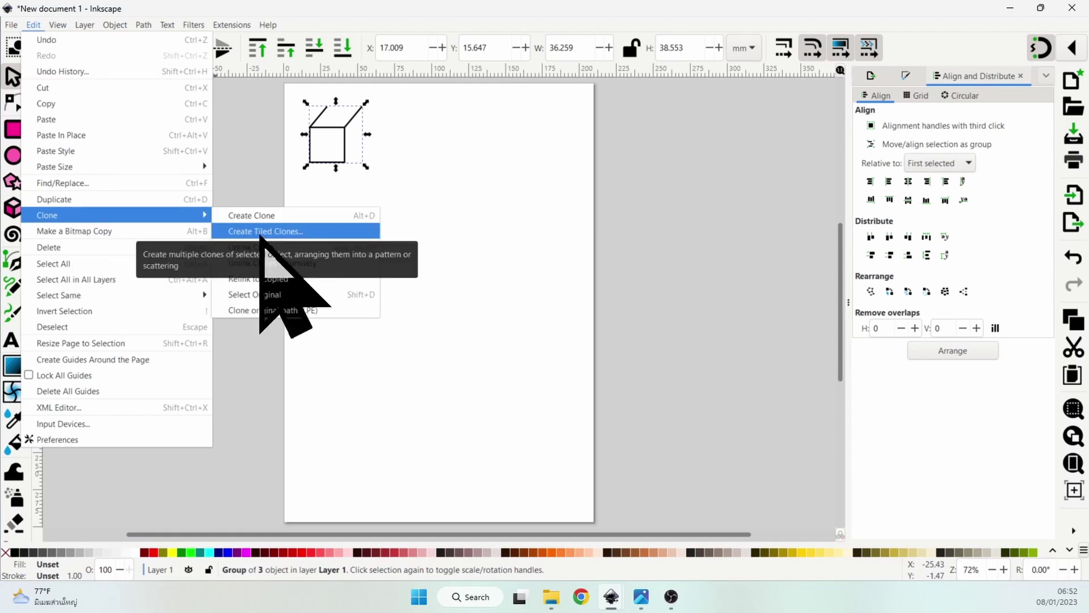
pyautogui.click(259, 233)
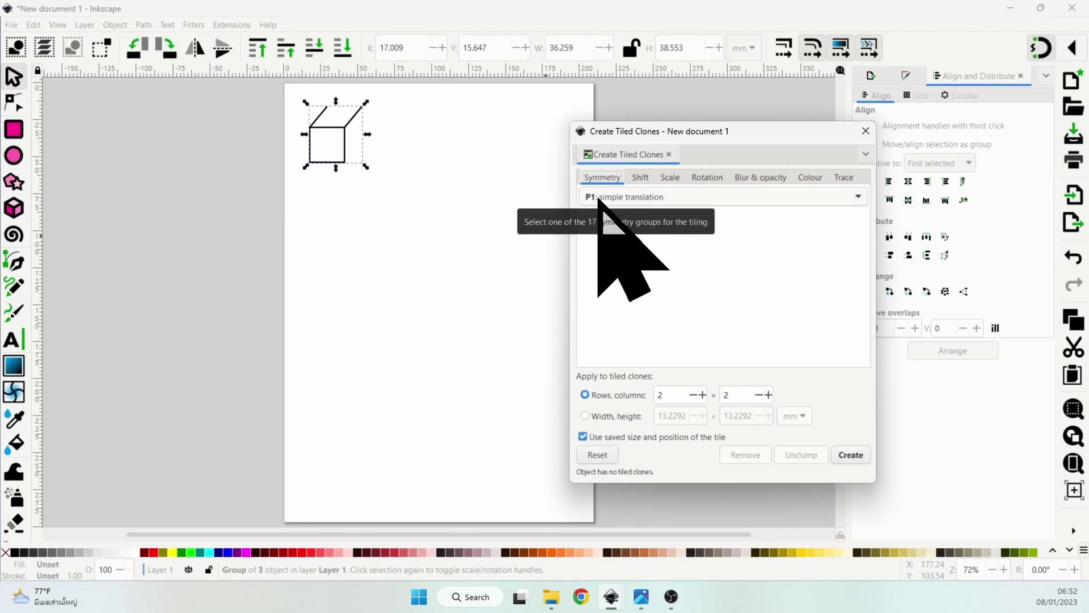
# Set Shift X −33.33% per row and column, Shift Y 33.33% per column, and 20 × 20 rows and columns
pyautogui.click(639, 178)
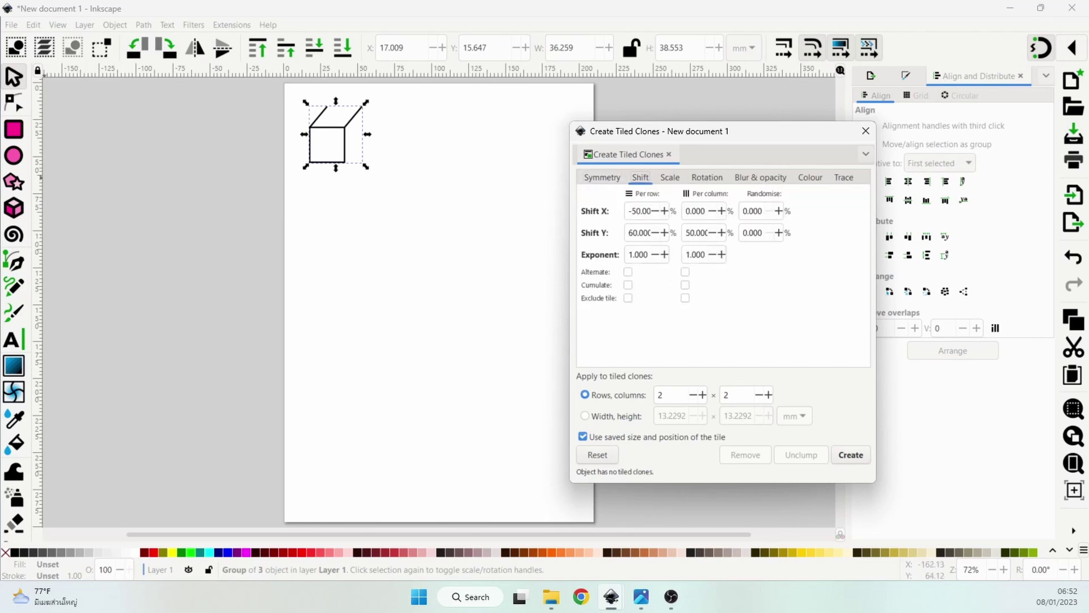
pyautogui.doubleClick(647, 210)
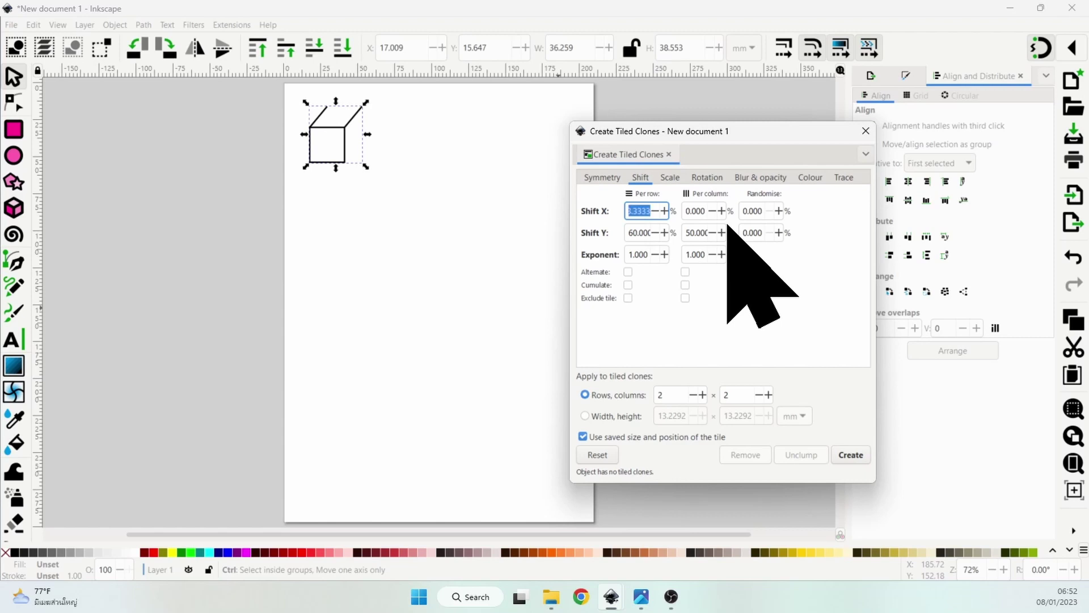
pyautogui.press('Tab')
pyautogui.write('-33.33')
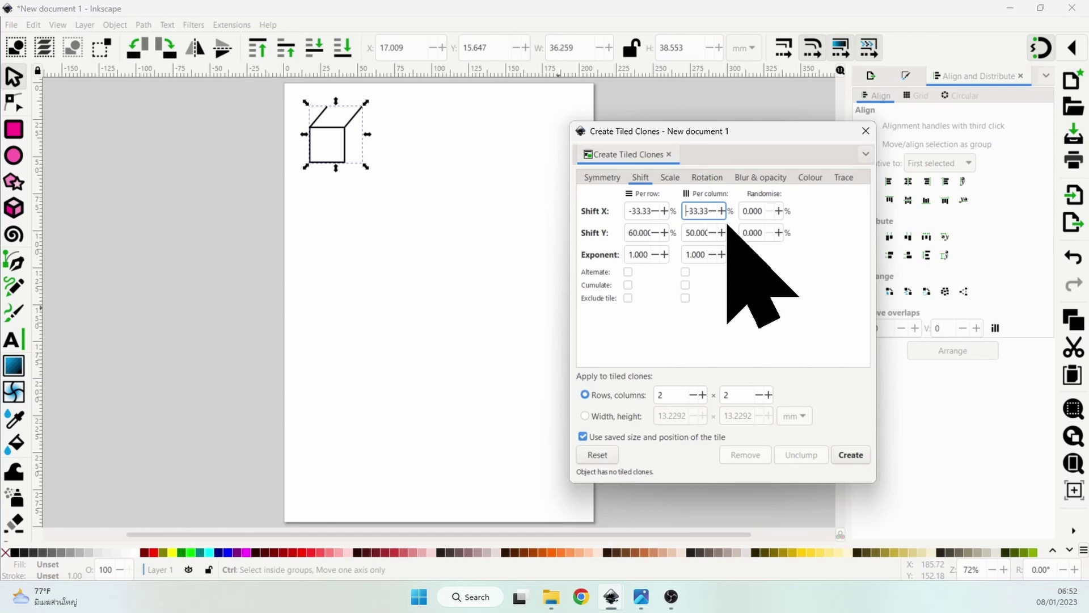
pyautogui.press('Tab')
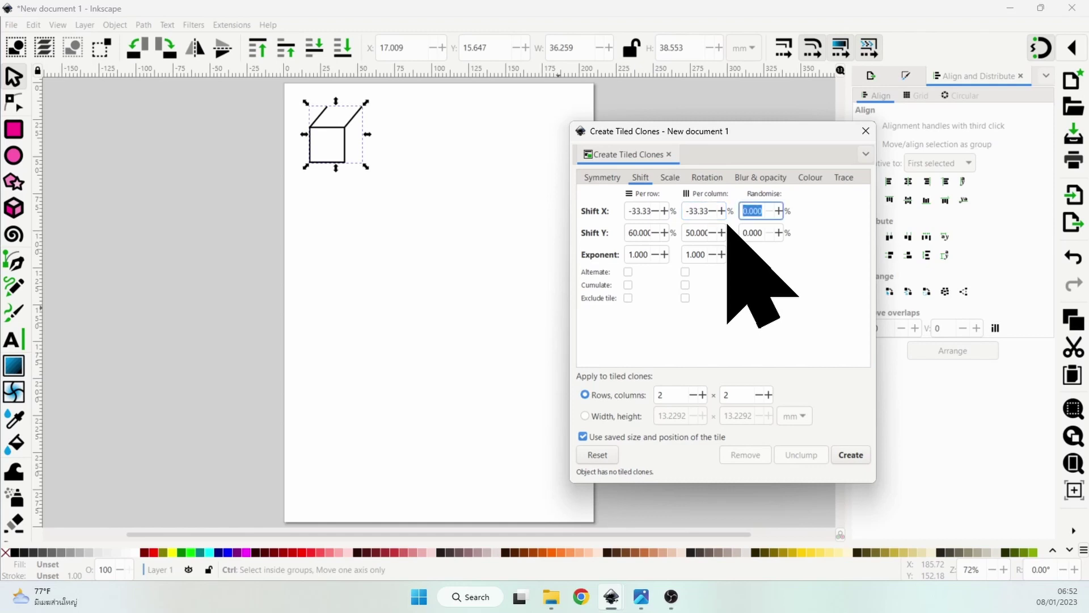
pyautogui.press('Tab')
pyautogui.press('Tab')
pyautogui.write('33.33')
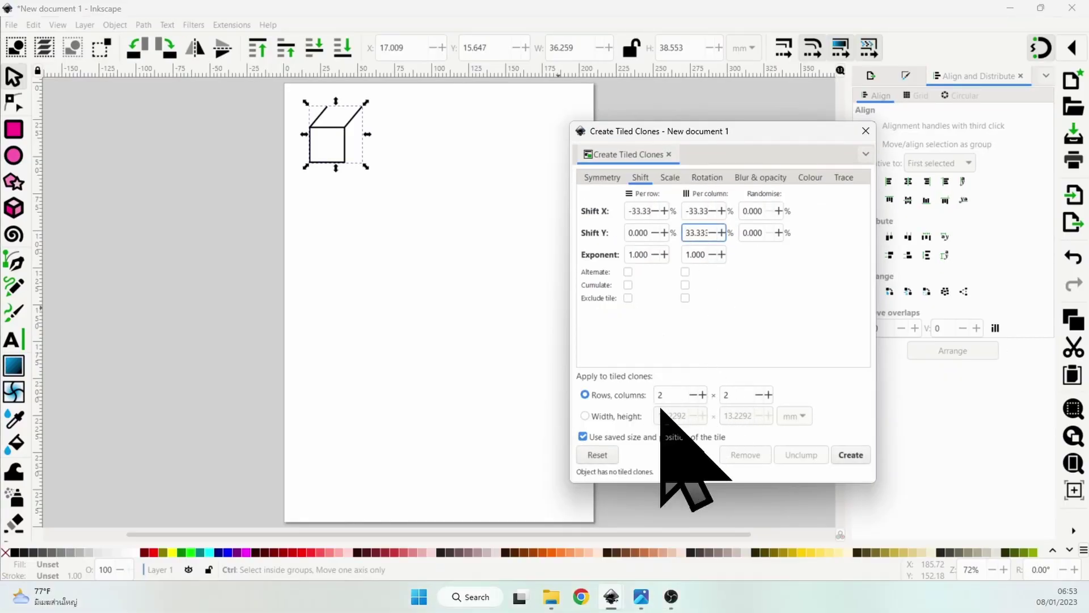
pyautogui.doubleClick(678, 396)
pyautogui.write('20')
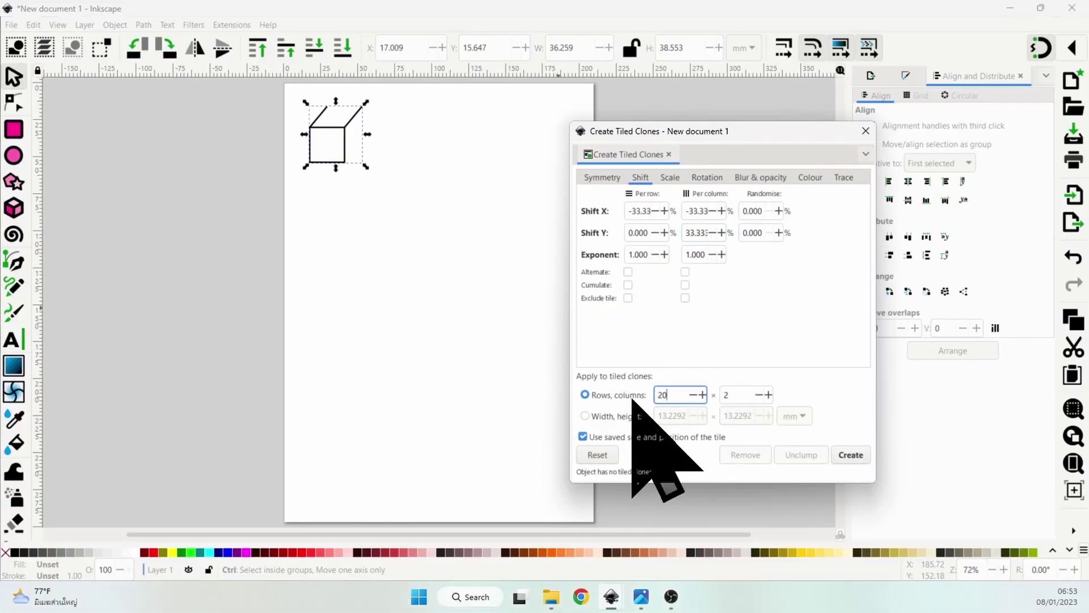
pyautogui.write('20')
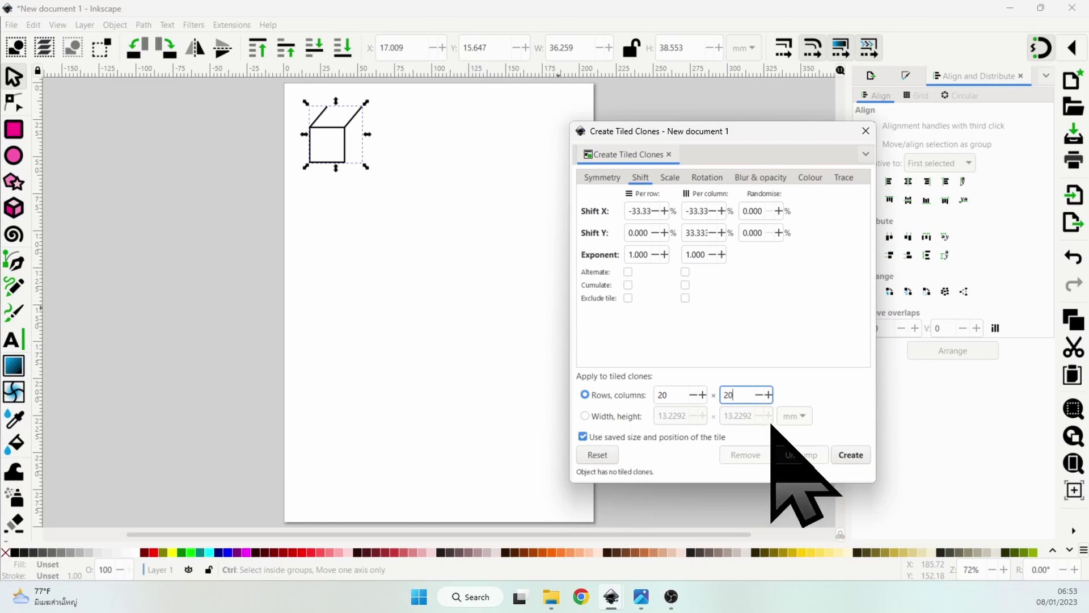
pyautogui.click(845, 454)
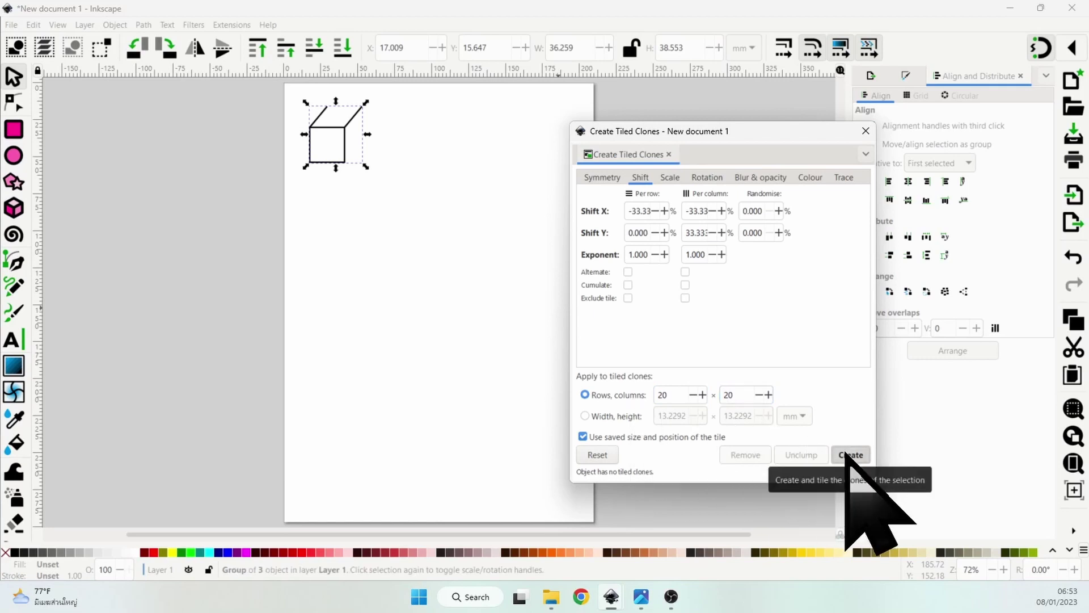
# Remove the cube's black outline, create the 400 tiled clones, and select all objects
pyautogui.click(845, 452)
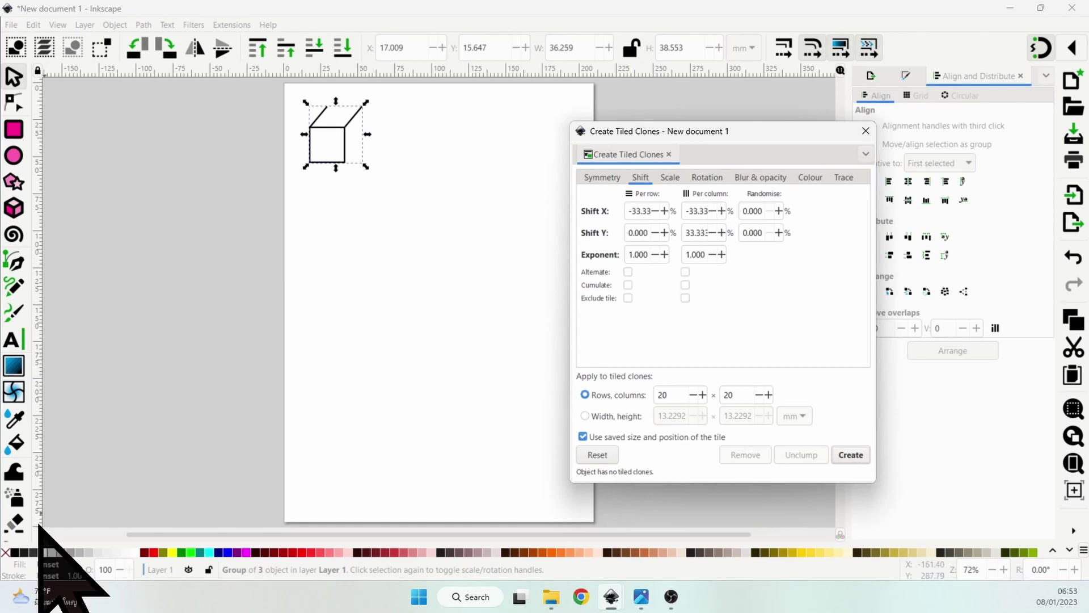
pyautogui.press('shift')
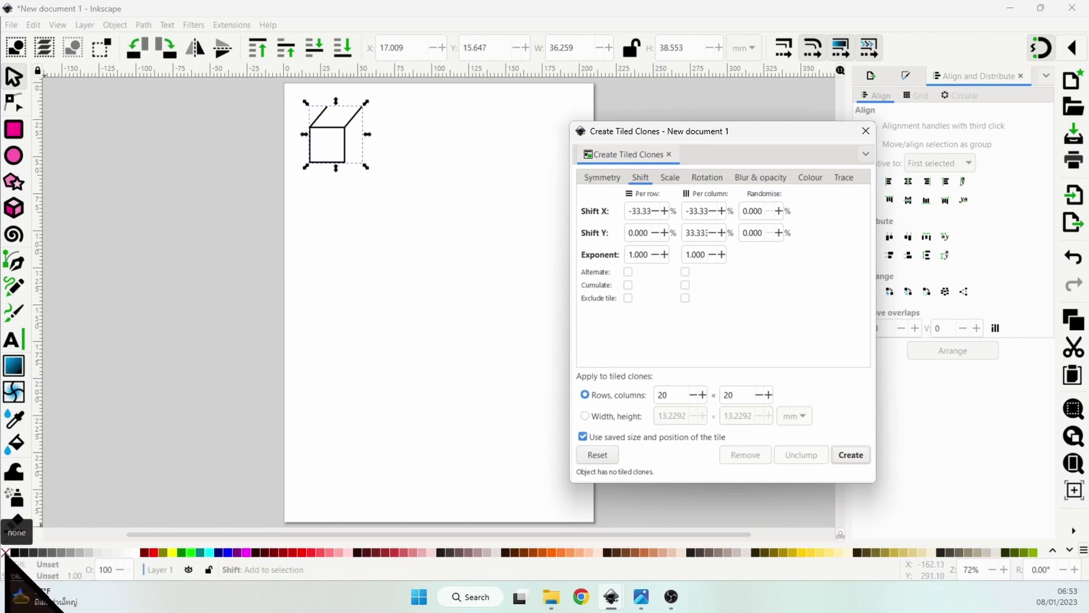
pyautogui.keyDown('shift'); pyautogui.click(5, 552); pyautogui.keyUp('shift')
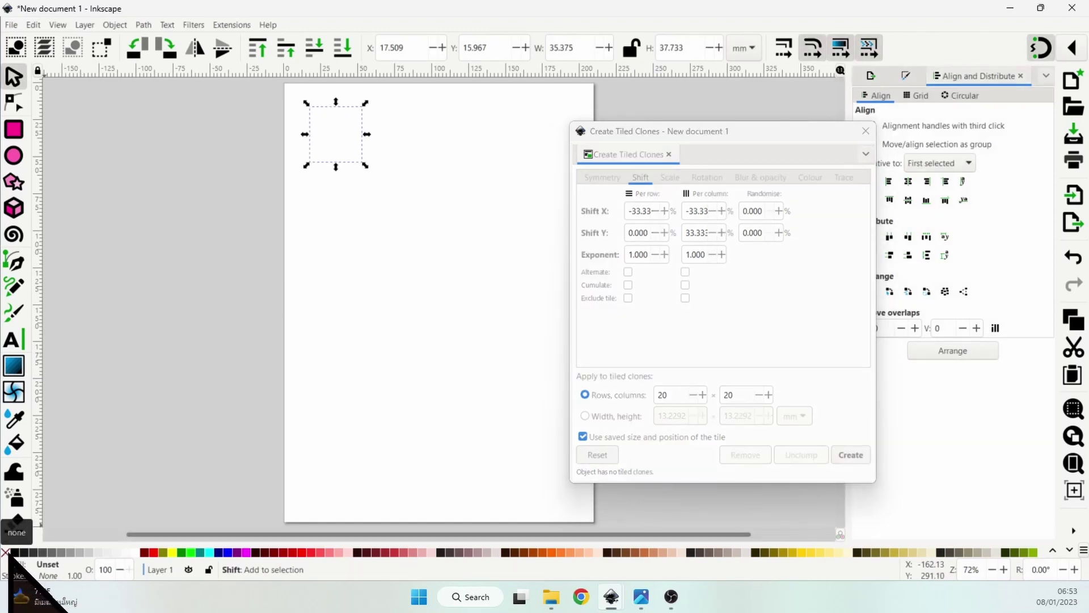
pyautogui.click(851, 454)
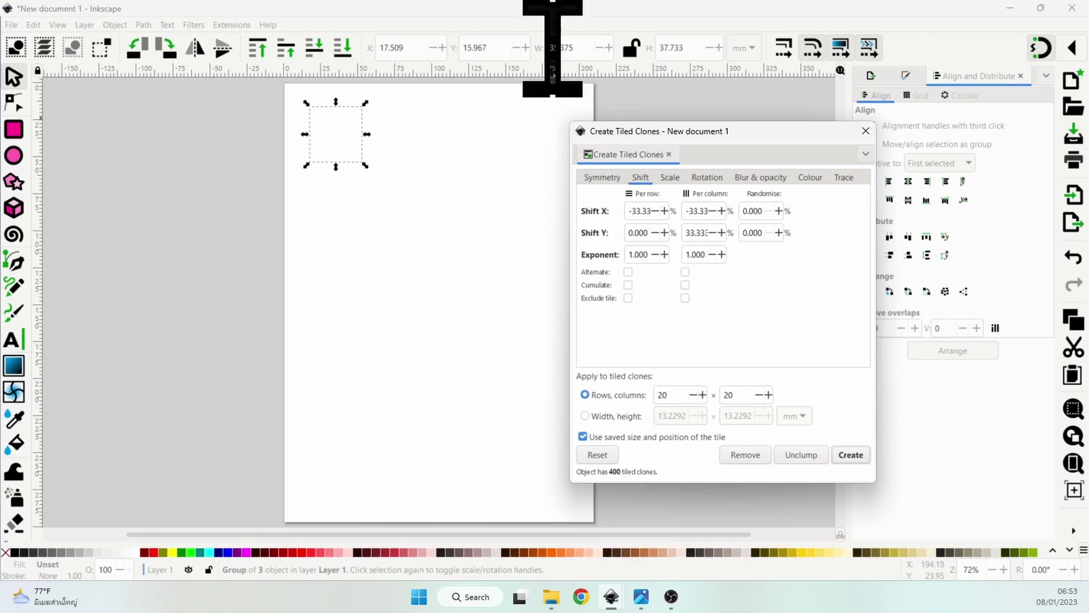
pyautogui.click(535, 16)
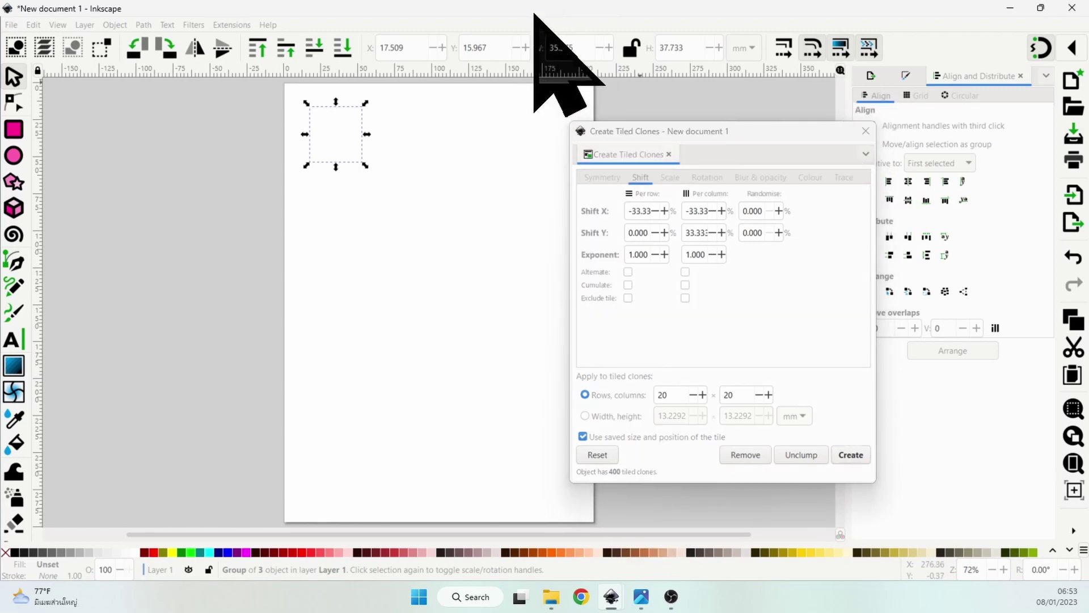
pyautogui.hotkey('ctrl', 'a')
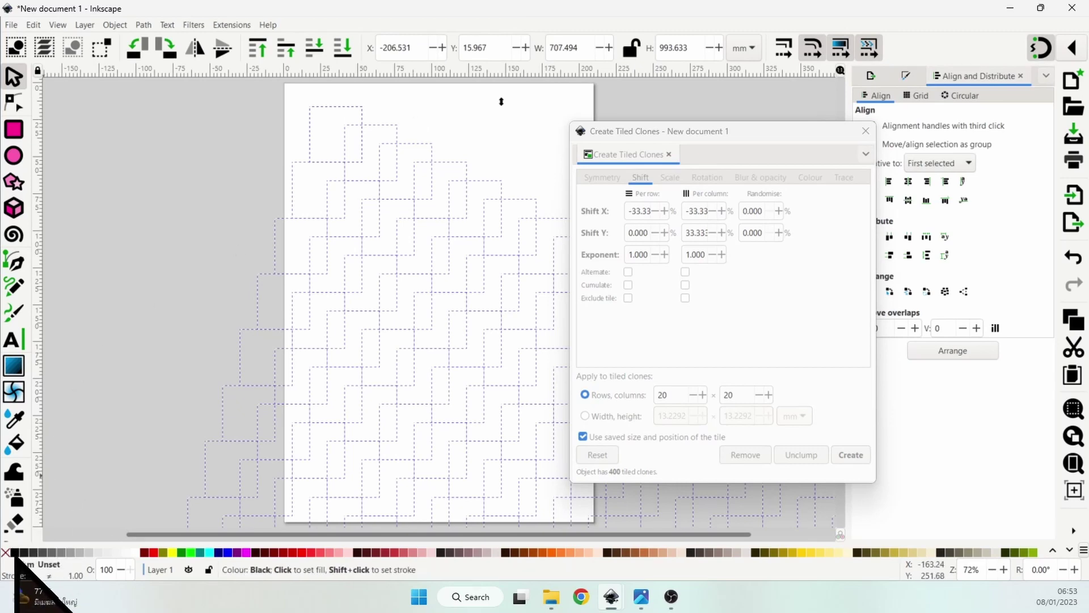
# Give all the cube clones black outlines and close the Tiled Clones dialog
pyautogui.keyDown('shift'); pyautogui.click(15, 553); pyautogui.keyUp('shift')
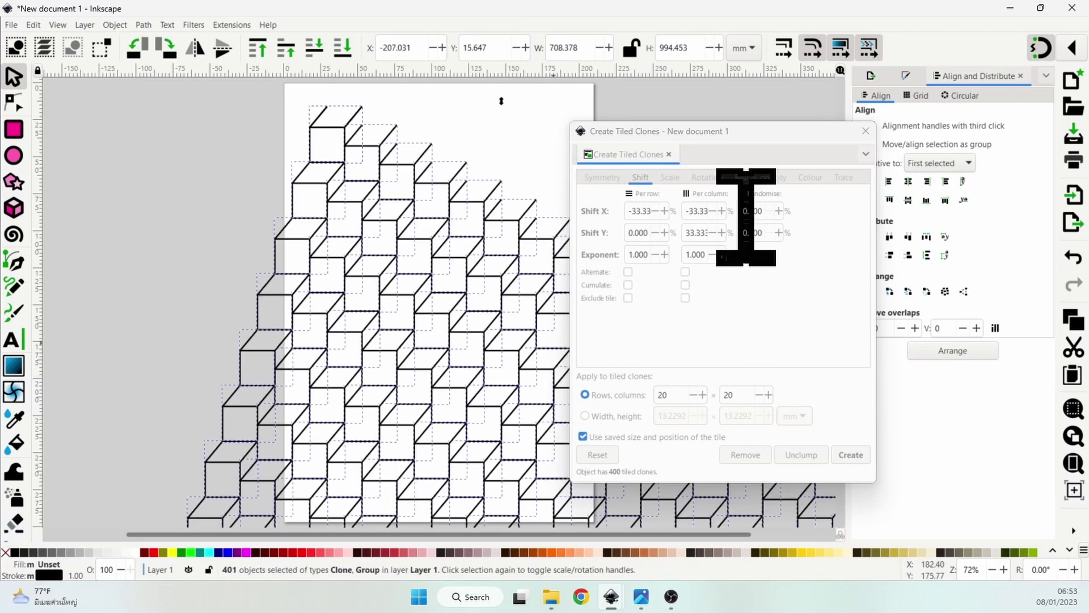
pyautogui.click(865, 131)
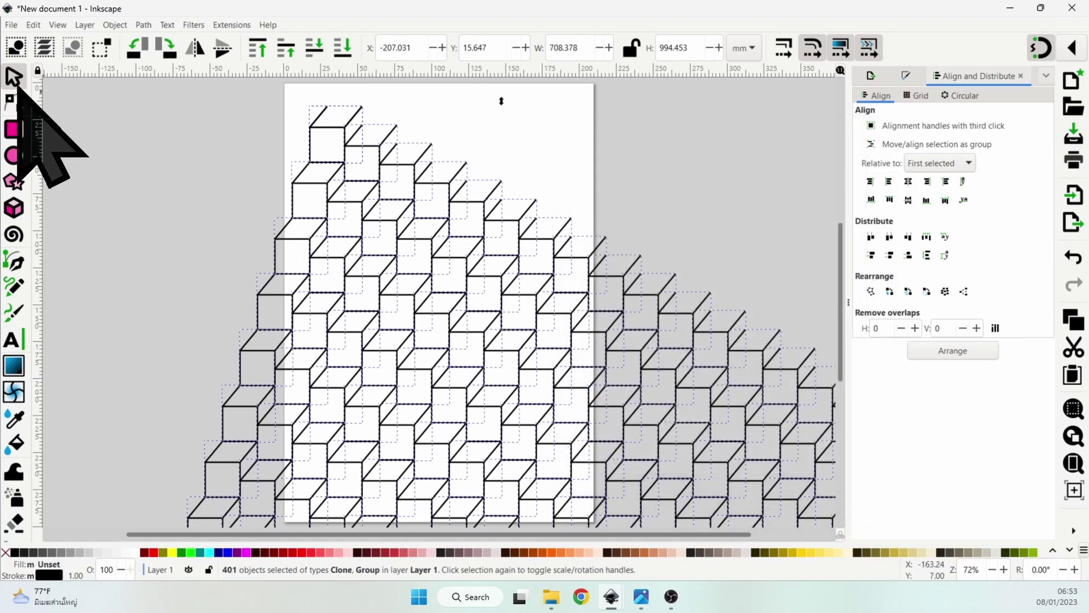
pyautogui.click(55, 101)
# Shift the 400-clone cube pattern up and left to cover the page, then Zoom Page
pyautogui.hotkey('ctrl', 'a')
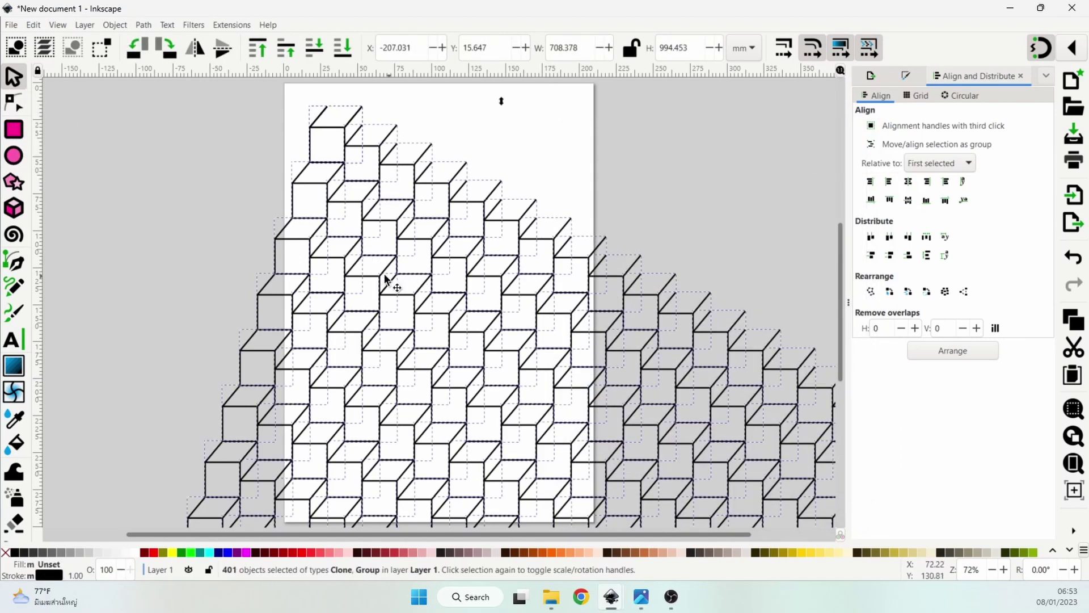
pyautogui.moveTo(378, 275); pyautogui.dragTo(298, 61)
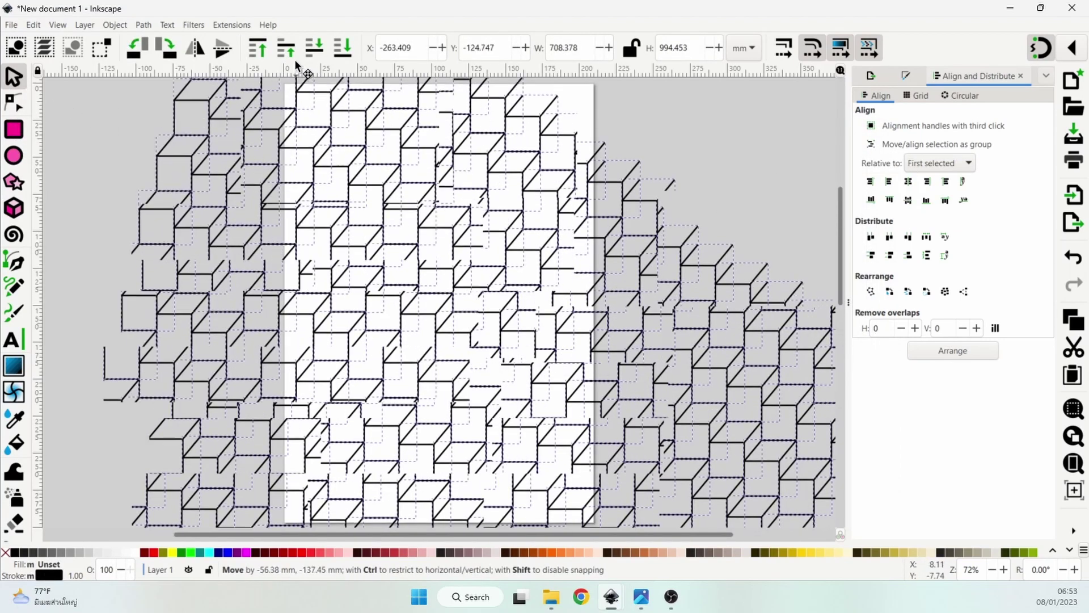
pyautogui.moveTo(297, 61); pyautogui.dragTo(550, 236)
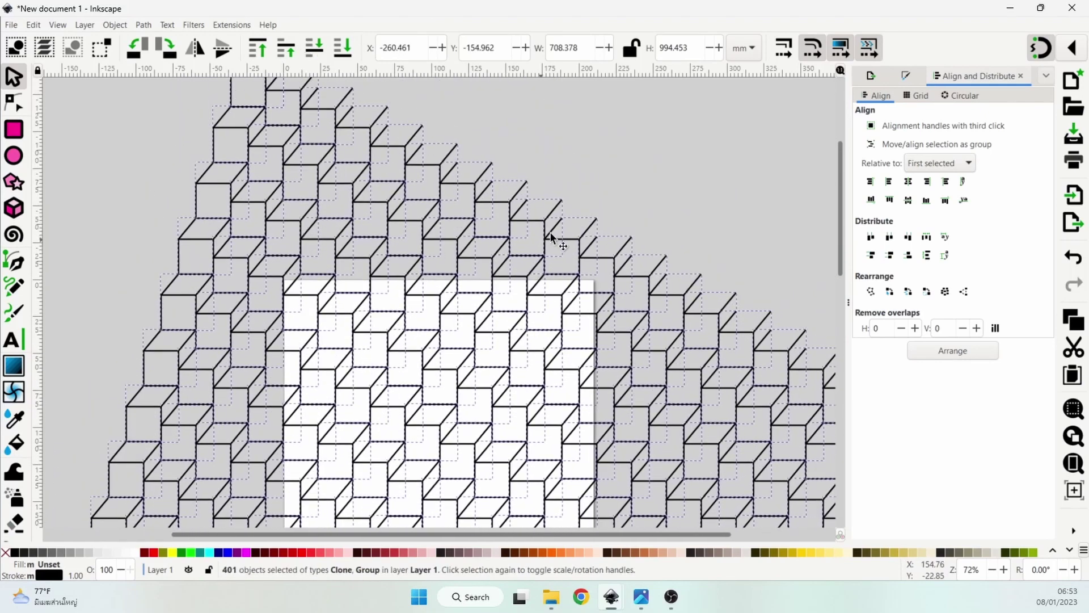
pyautogui.click(586, 181)
pyautogui.scroll(-1, 591, 206)
pyautogui.scroll(-2, 592, 206)
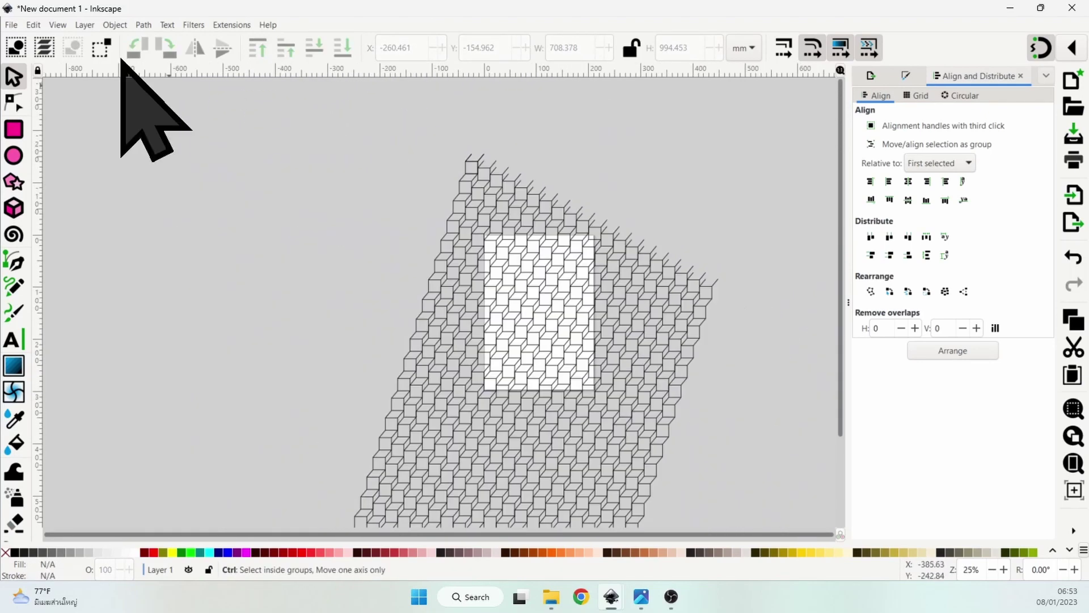
pyautogui.click(58, 26)
pyautogui.moveTo(72, 40)
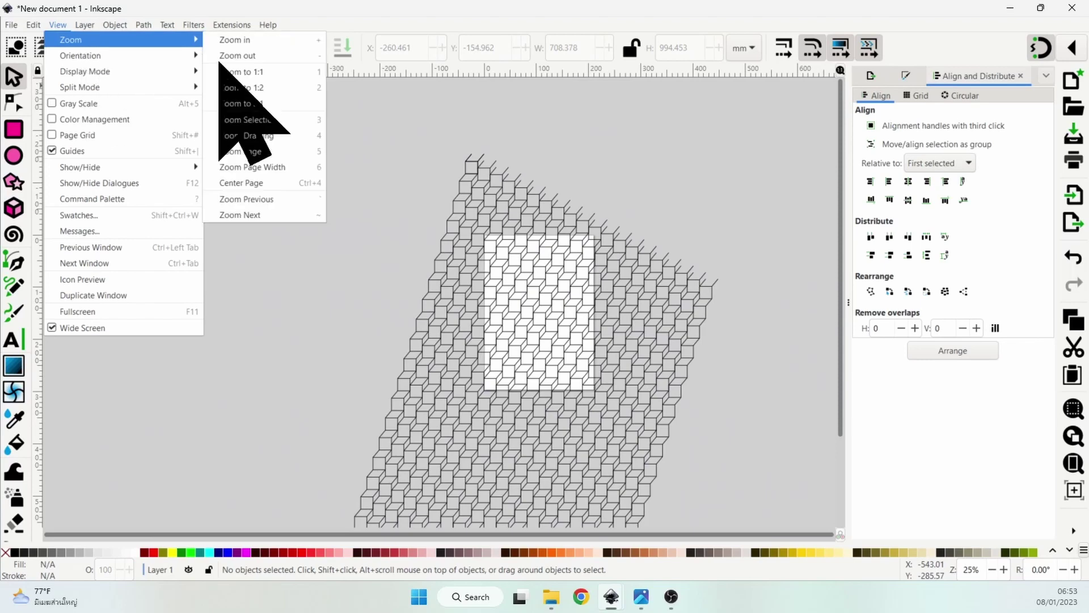
pyautogui.click(243, 151)
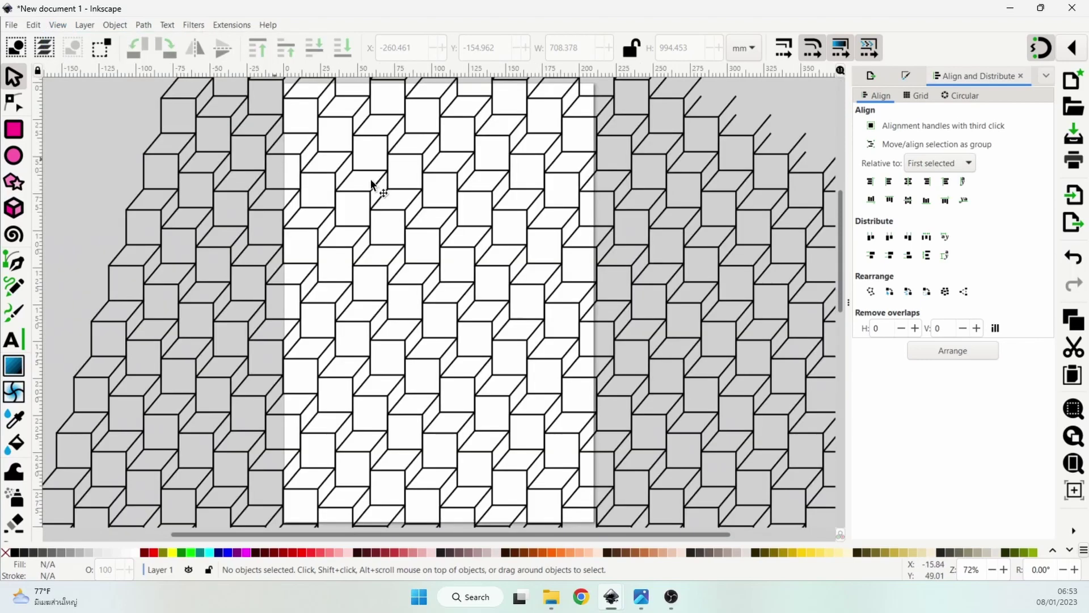